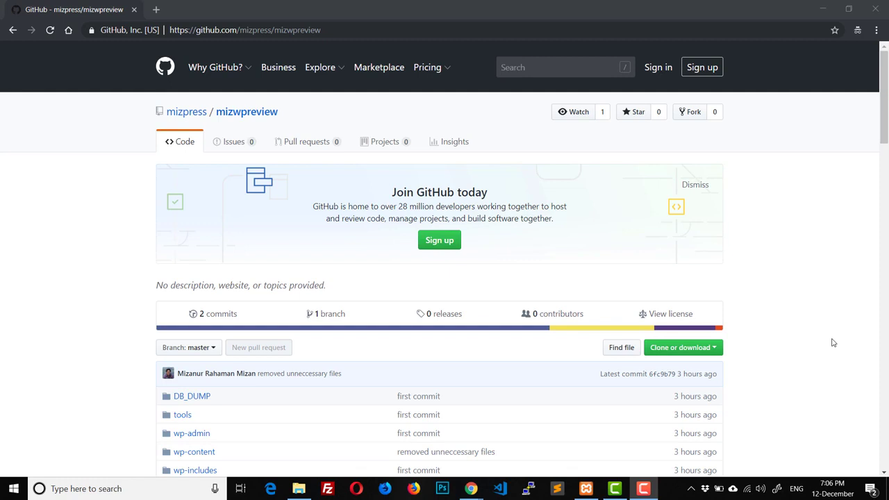
Step: Browse the repository page and look at its clone and download options
{"action": "mouse_move", "coordinate": [194, 65]}
{"action": "scroll", "coordinate": [111, 256], "scroll_direction": "down", "scroll_amount": 4}
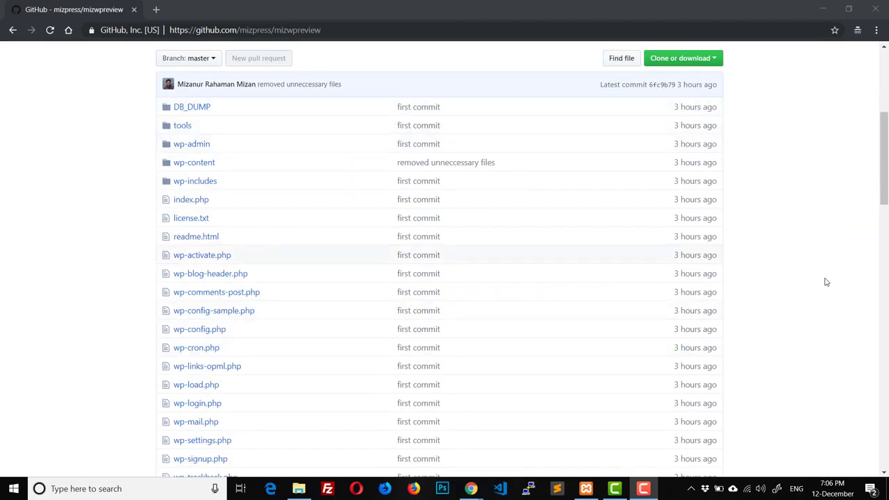
{"action": "scroll", "coordinate": [857, 258], "scroll_direction": "down", "scroll_amount": 6}
{"action": "scroll", "coordinate": [857, 258], "scroll_direction": "up", "scroll_amount": 7}
{"action": "scroll", "coordinate": [857, 258], "scroll_direction": "up", "scroll_amount": 4}
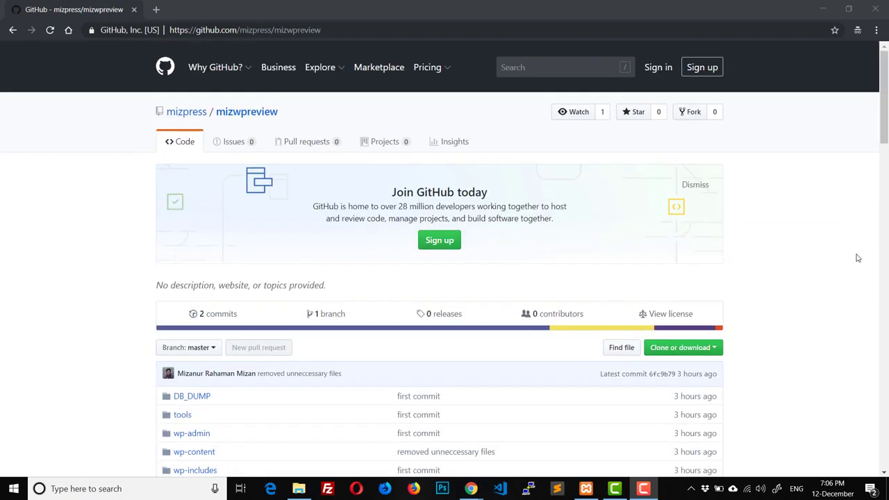
{"action": "scroll", "coordinate": [857, 258], "scroll_direction": "down", "scroll_amount": 11}
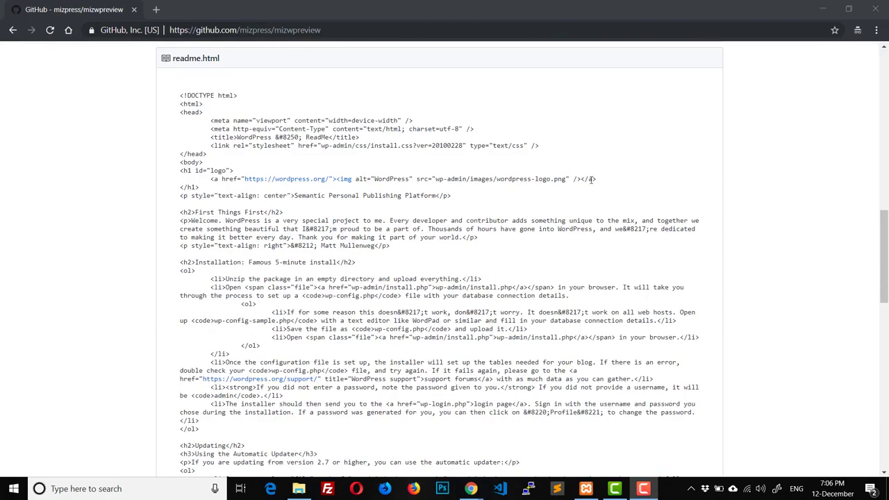
{"action": "scroll", "coordinate": [299, 296], "scroll_direction": "up", "scroll_amount": 3}
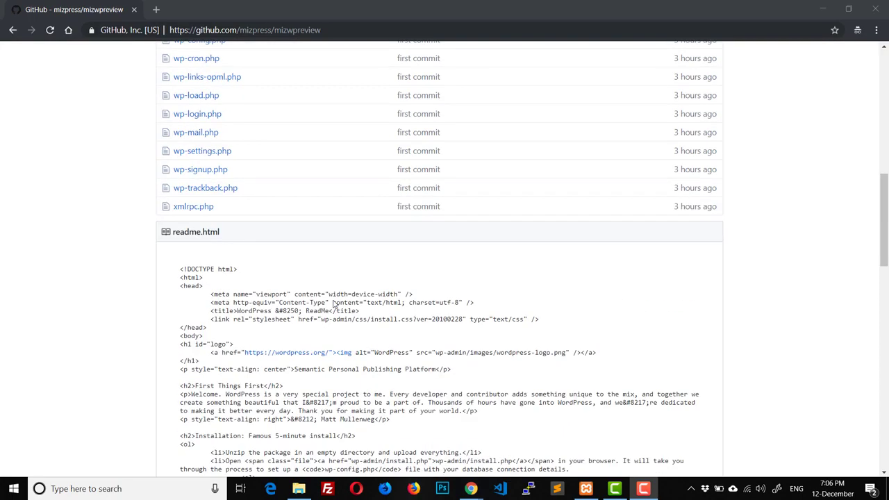
{"action": "scroll", "coordinate": [333, 303], "scroll_direction": "down", "scroll_amount": 3}
{"action": "scroll", "coordinate": [333, 304], "scroll_direction": "up", "scroll_amount": 4}
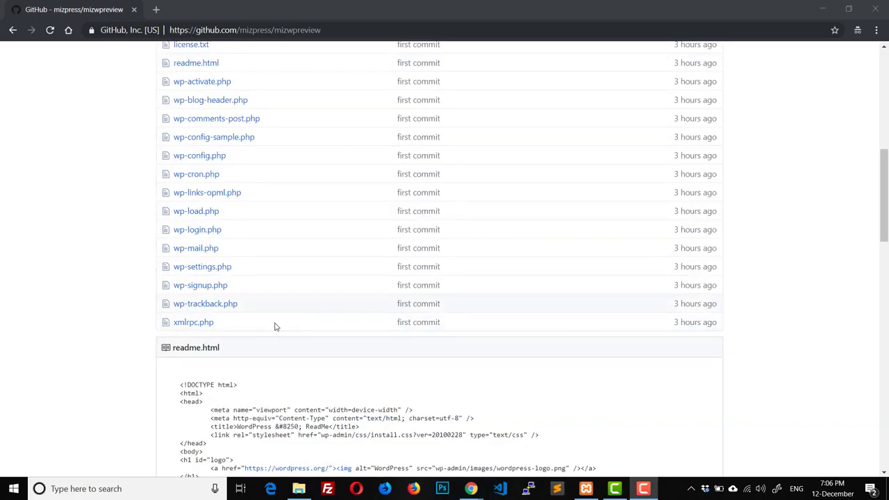
{"action": "scroll", "coordinate": [153, 347], "scroll_direction": "up", "scroll_amount": 4}
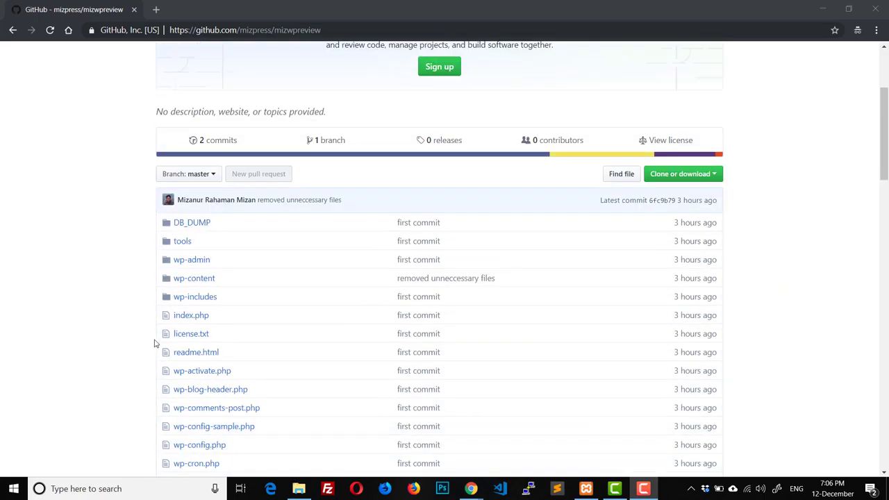
{"action": "scroll", "coordinate": [728, 214], "scroll_direction": "down", "scroll_amount": 3}
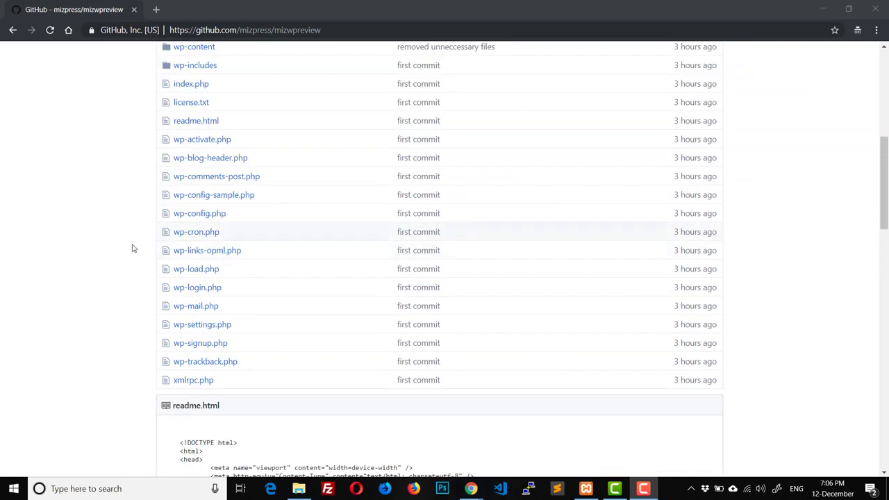
{"action": "scroll", "coordinate": [200, 283], "scroll_direction": "down", "scroll_amount": 3}
{"action": "scroll", "coordinate": [837, 236], "scroll_direction": "up", "scroll_amount": 9}
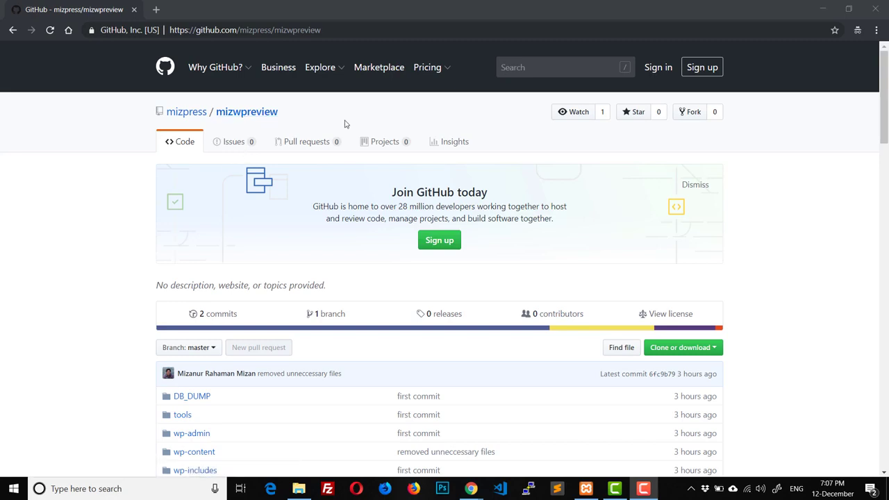
{"action": "left_click", "coordinate": [682, 347]}
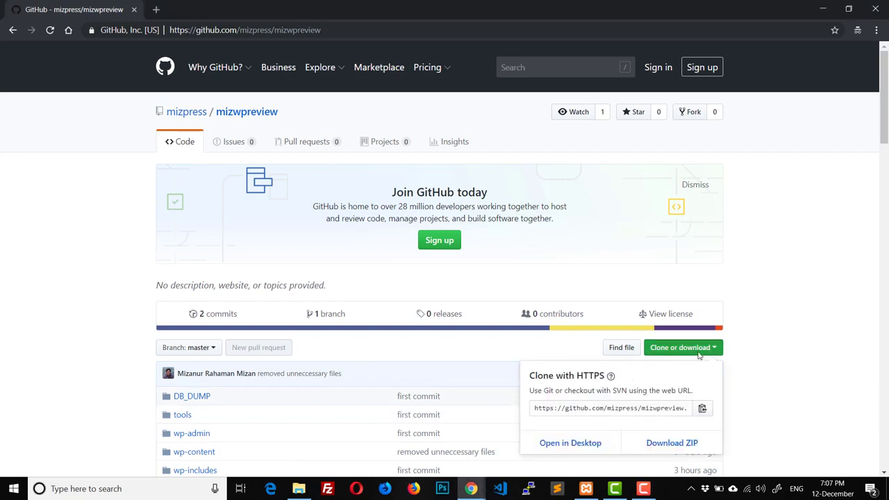
{"action": "left_click", "coordinate": [807, 366]}
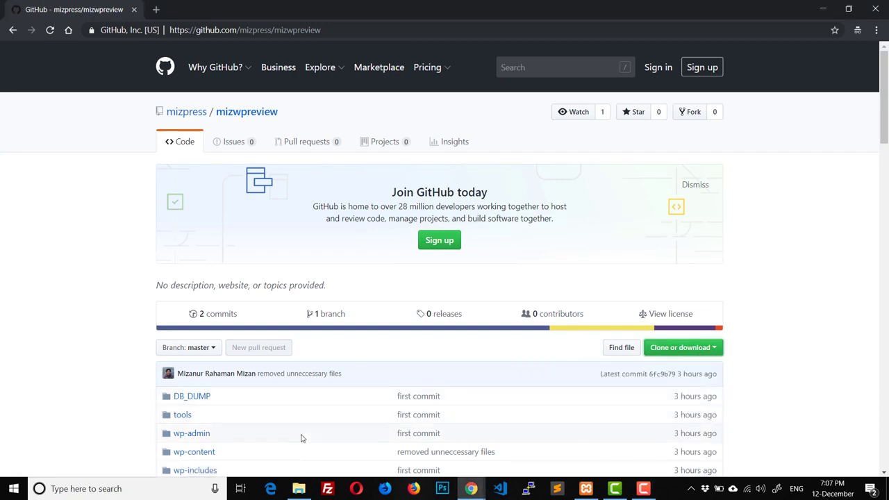
Step: Go to C:\xampp\htdocs\mizwpreview in File Explorer and check its DB_DUMP folder
{"action": "left_click", "coordinate": [299, 490]}
{"action": "left_click", "coordinate": [261, 88]}
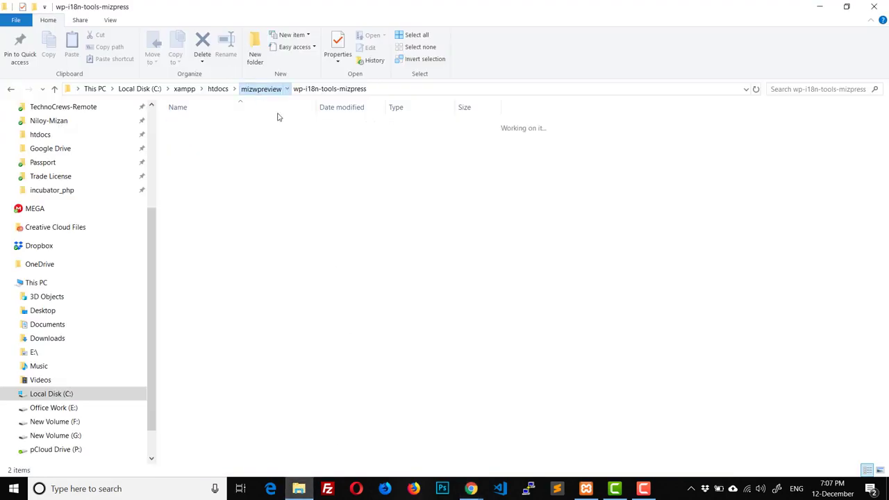
{"action": "left_click", "coordinate": [218, 89]}
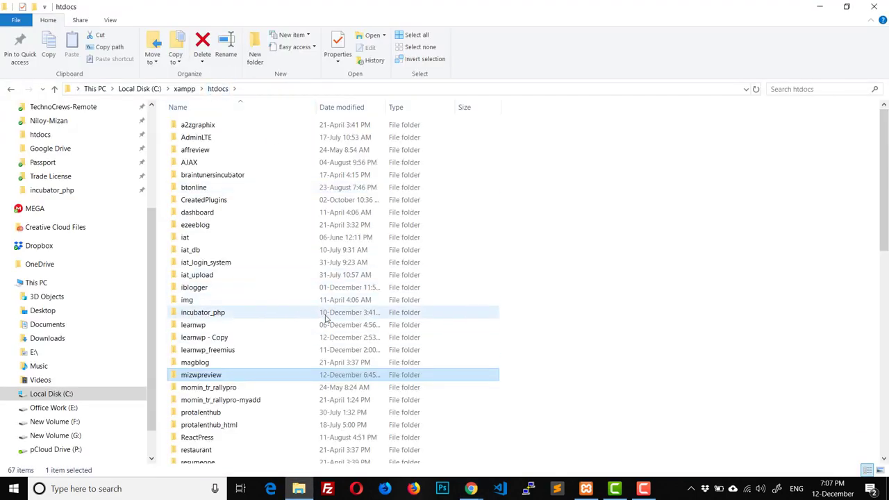
{"action": "scroll", "coordinate": [390, 326], "scroll_direction": "down", "scroll_amount": 4}
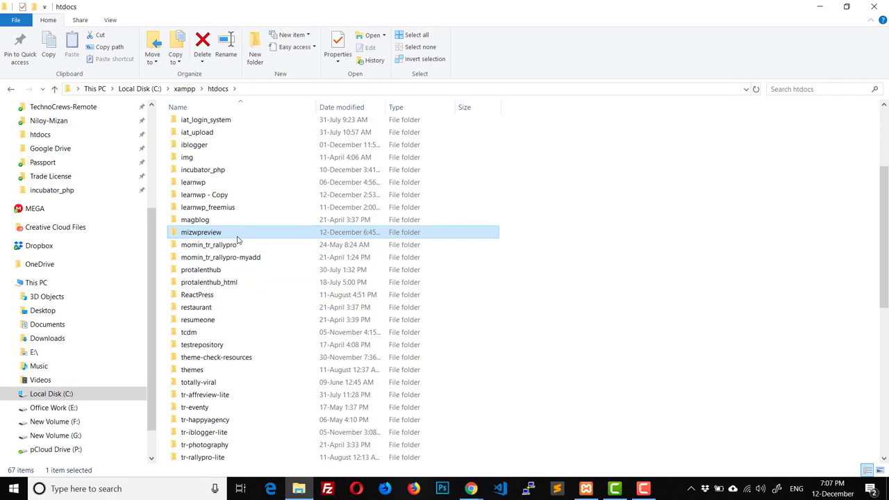
{"action": "double_click", "coordinate": [199, 234]}
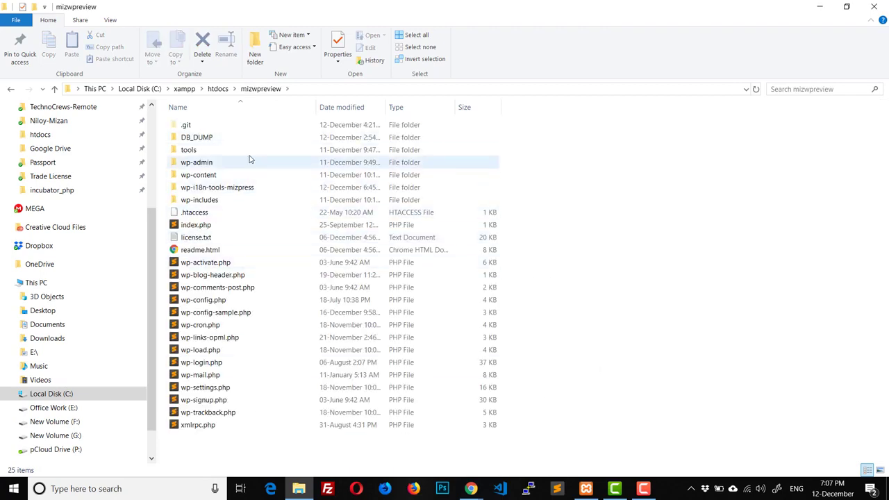
{"action": "double_click", "coordinate": [210, 139]}
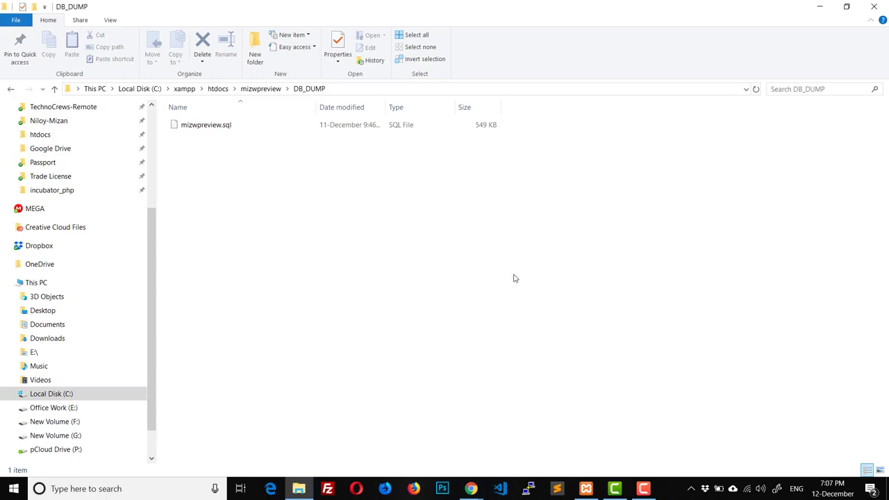
Step: Open wp-config.php from the mizwpreview folder in Sublime Text
{"action": "left_click", "coordinate": [261, 89]}
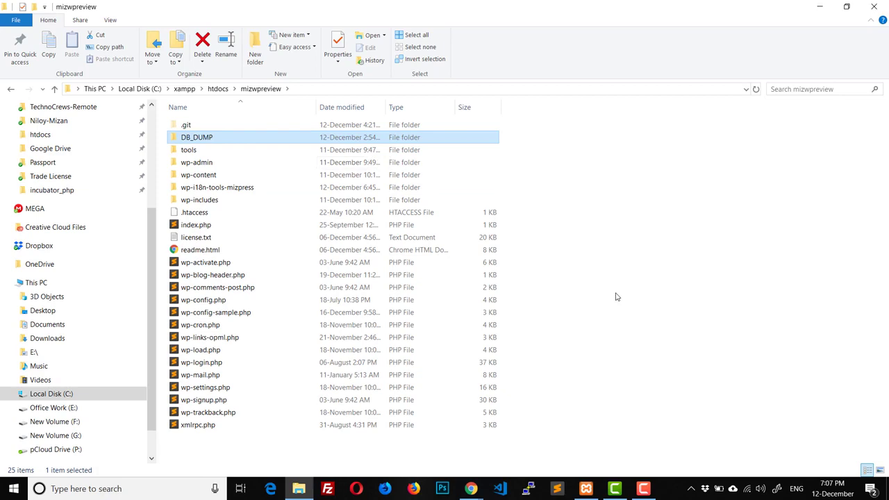
{"action": "left_click", "coordinate": [204, 301]}
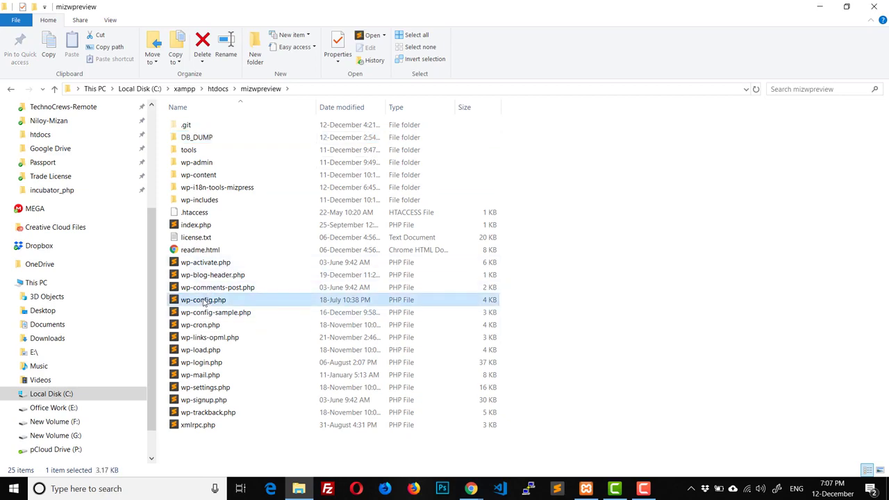
{"action": "double_click", "coordinate": [204, 301]}
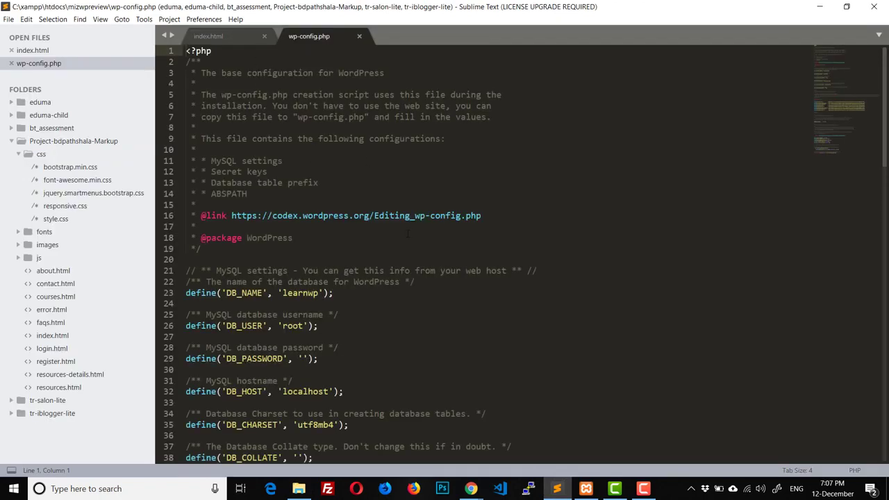
Step: Check the MySQL settings in wp-config.php (DB_NAME 'learnwp'), then bring phpMyAdmin forward
{"action": "scroll", "coordinate": [329, 259], "scroll_direction": "down", "scroll_amount": 2}
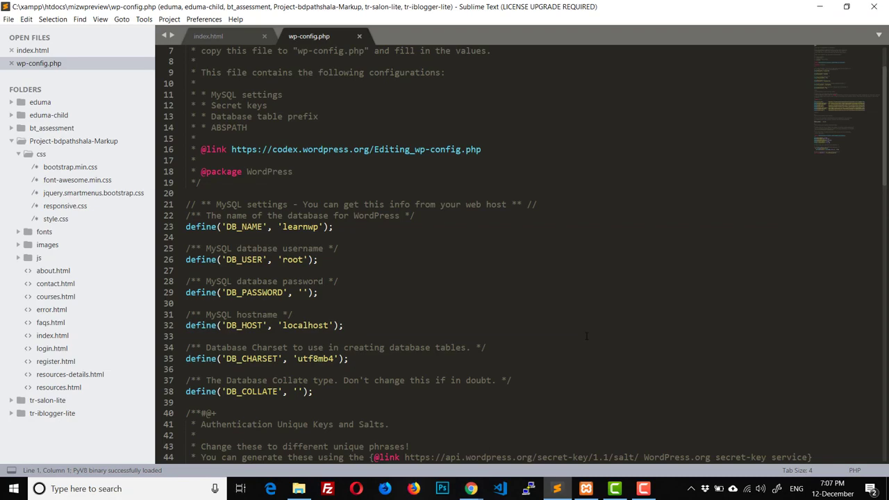
{"action": "key", "text": "alt+Tab"}
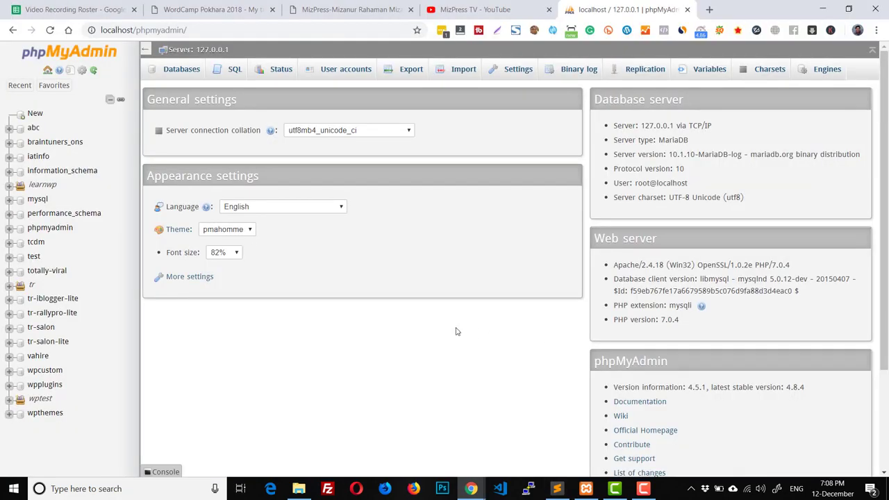
Step: Enter mizwpreview as a new database name with utf8_general_ci collation
{"action": "left_click", "coordinate": [164, 78]}
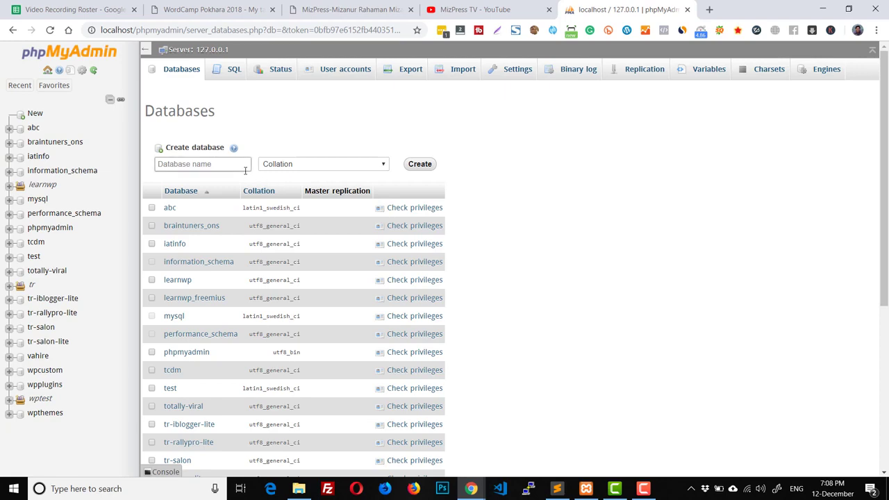
{"action": "left_click", "coordinate": [202, 164]}
{"action": "type", "text": "mizwpreview"}
{"action": "left_click", "coordinate": [299, 168]}
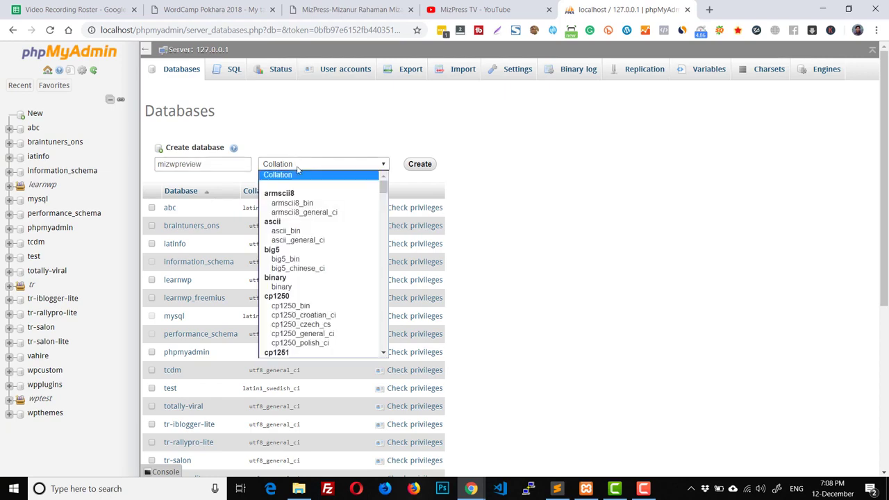
{"action": "scroll", "coordinate": [312, 300], "scroll_direction": "down", "scroll_amount": 20}
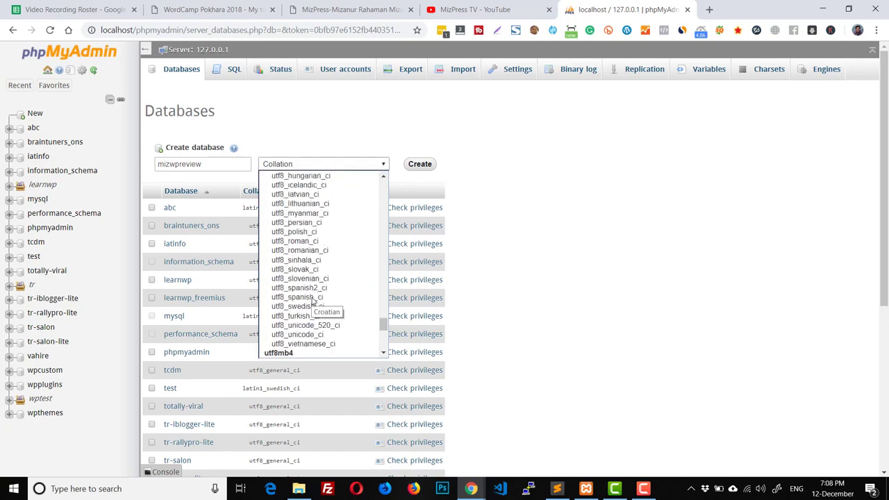
{"action": "scroll", "coordinate": [312, 300], "scroll_direction": "up", "scroll_amount": 5}
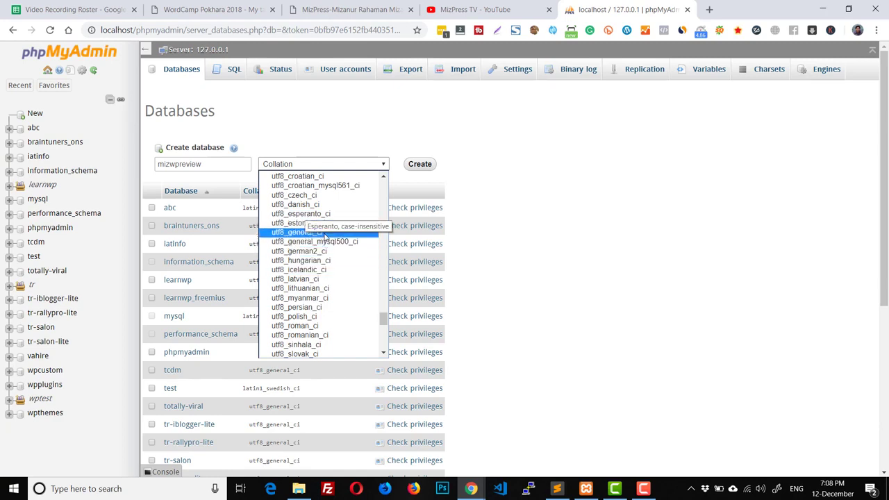
{"action": "left_click", "coordinate": [323, 233]}
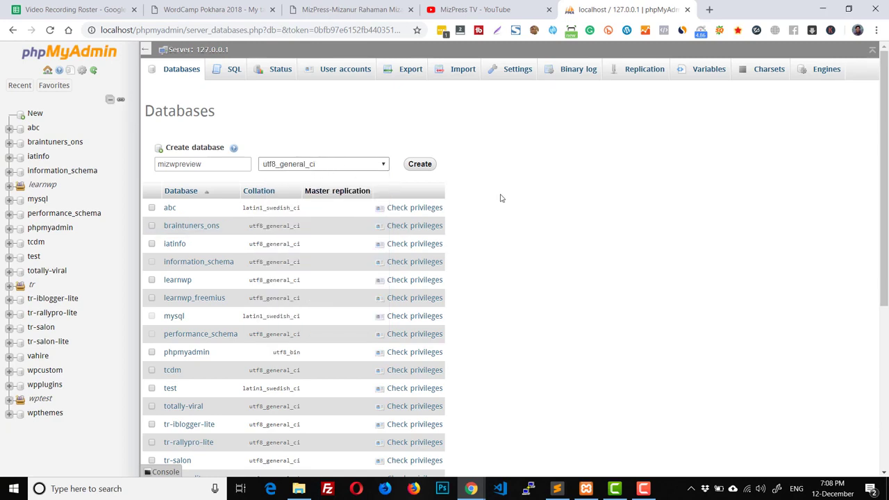
Step: Create the mizwpreview database and open its Import page
{"action": "left_click", "coordinate": [416, 165]}
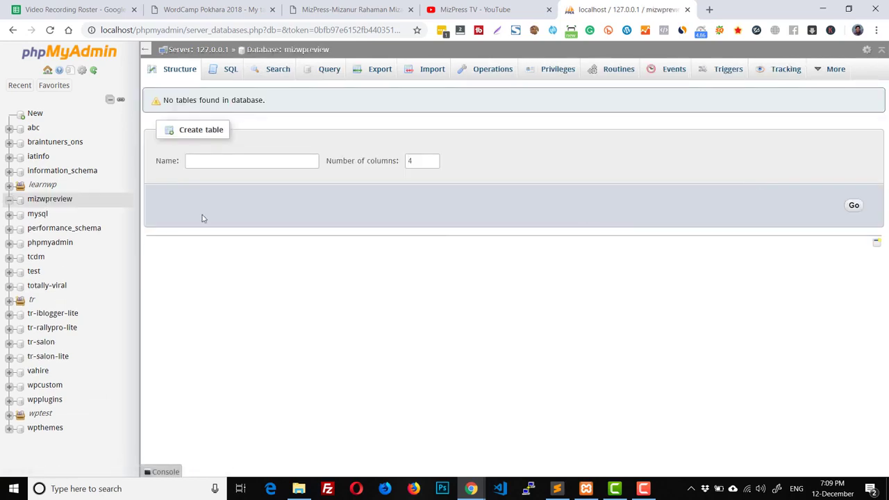
{"action": "left_click", "coordinate": [42, 203]}
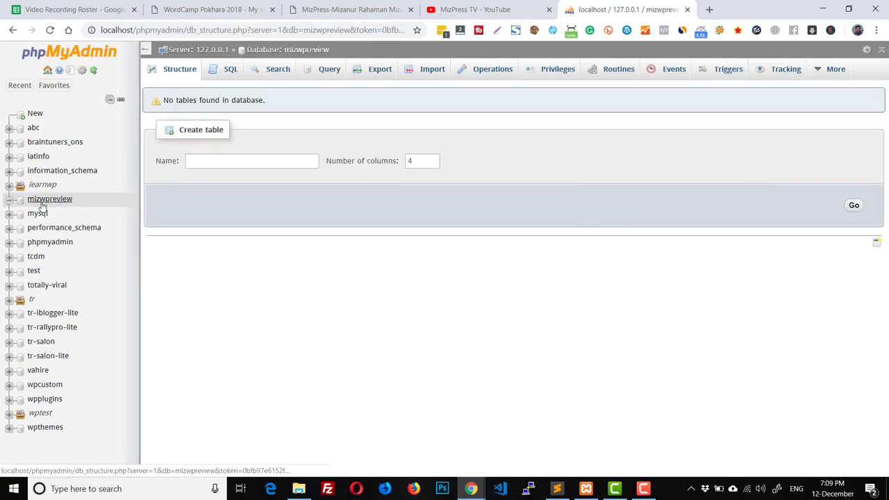
{"action": "left_click", "coordinate": [430, 78]}
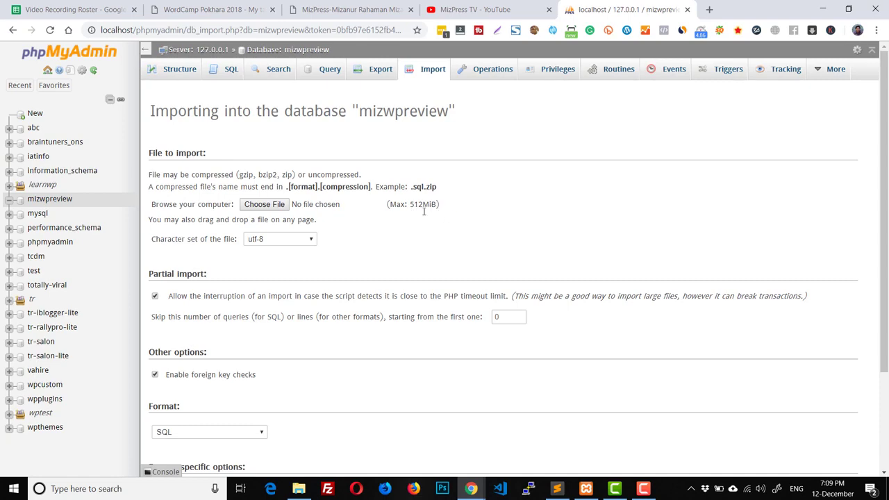
Step: Locate mizwpreview.sql in the DB_DUMP folder, then return to phpMyAdmin's Import page
{"action": "left_click", "coordinate": [298, 488]}
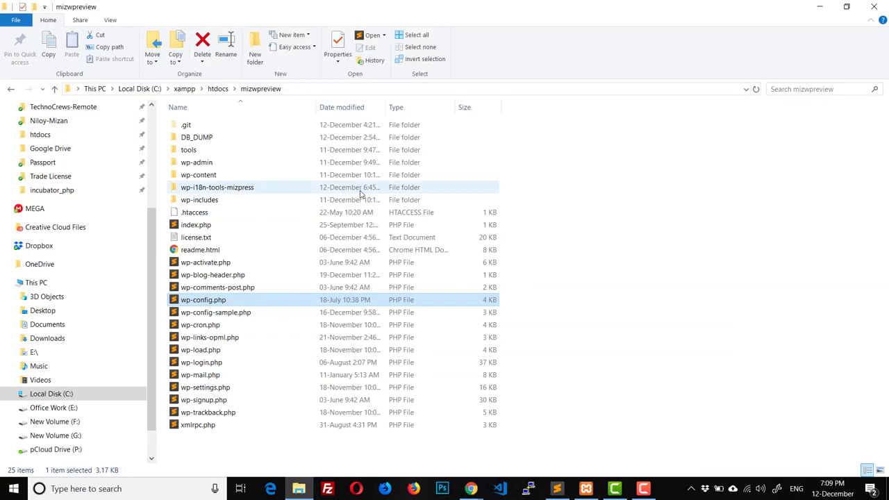
{"action": "double_click", "coordinate": [222, 137]}
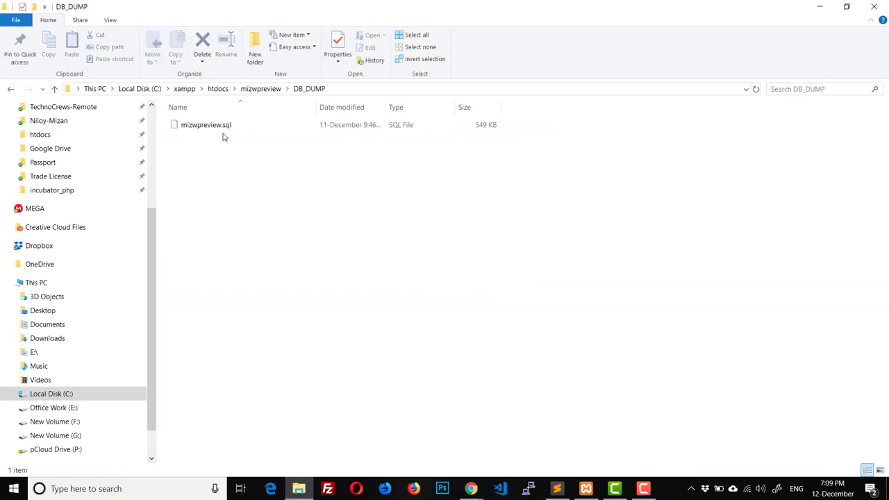
{"action": "left_click", "coordinate": [292, 129]}
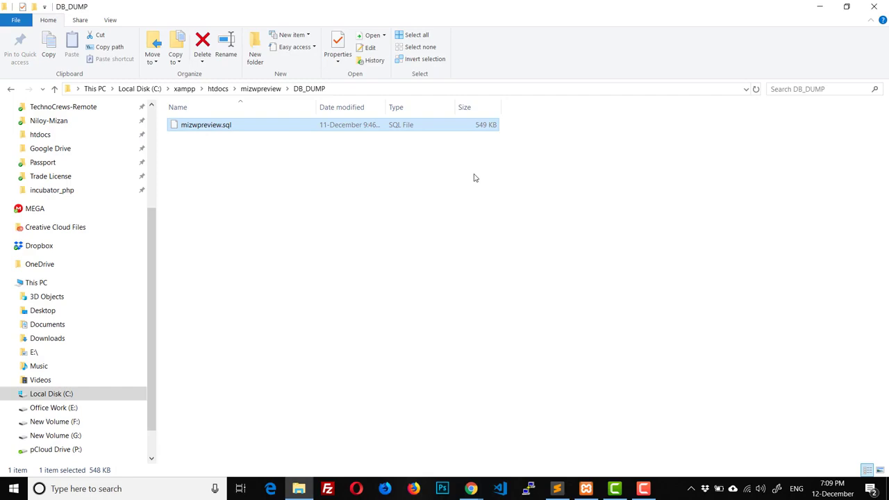
{"action": "mouse_move", "coordinate": [471, 488]}
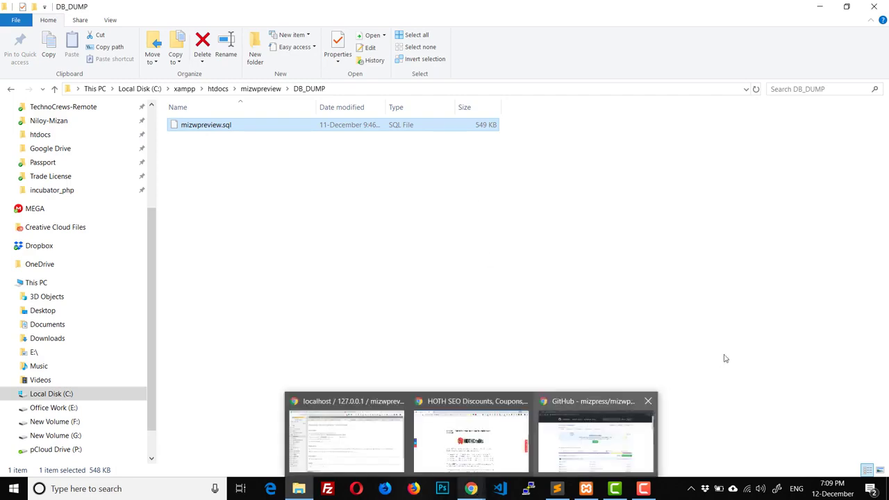
{"action": "left_click", "coordinate": [345, 444]}
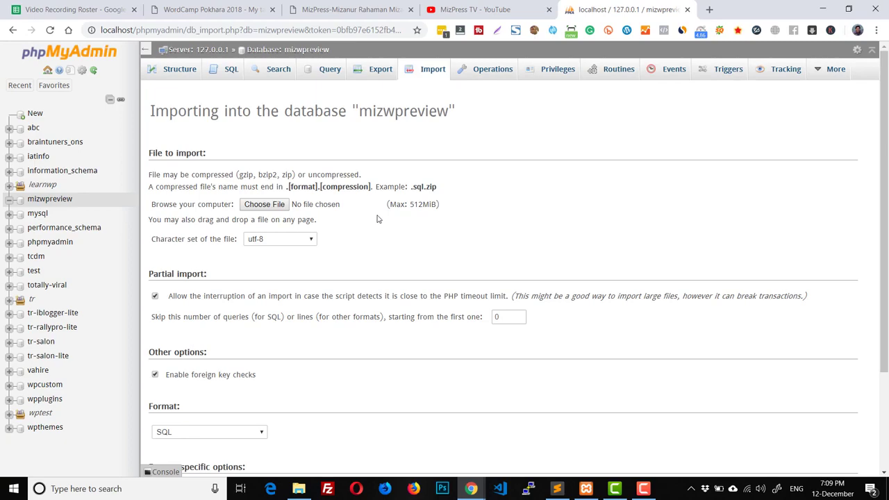
Step: Import htdocs\mizwpreview\DB_DUMP\mizwpreview.sql into the mizwpreview database
{"action": "left_click", "coordinate": [263, 204]}
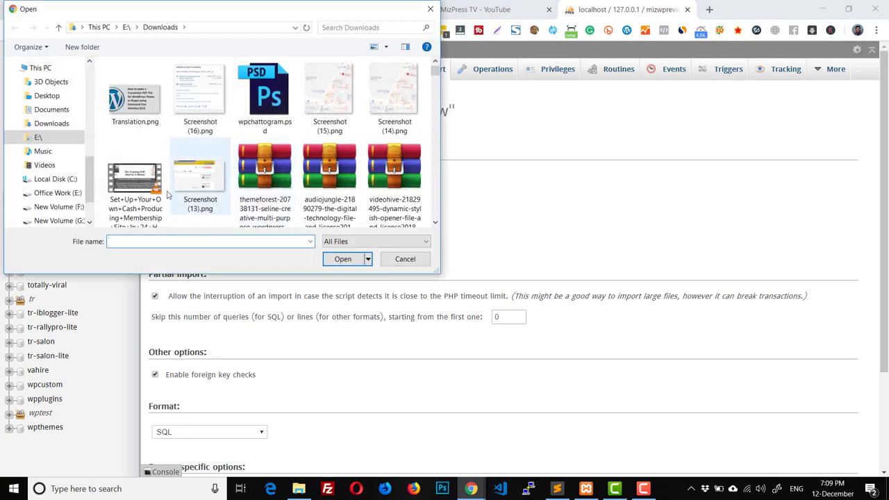
{"action": "scroll", "coordinate": [60, 152], "scroll_direction": "up", "scroll_amount": 2}
{"action": "scroll", "coordinate": [60, 141], "scroll_direction": "up", "scroll_amount": 3}
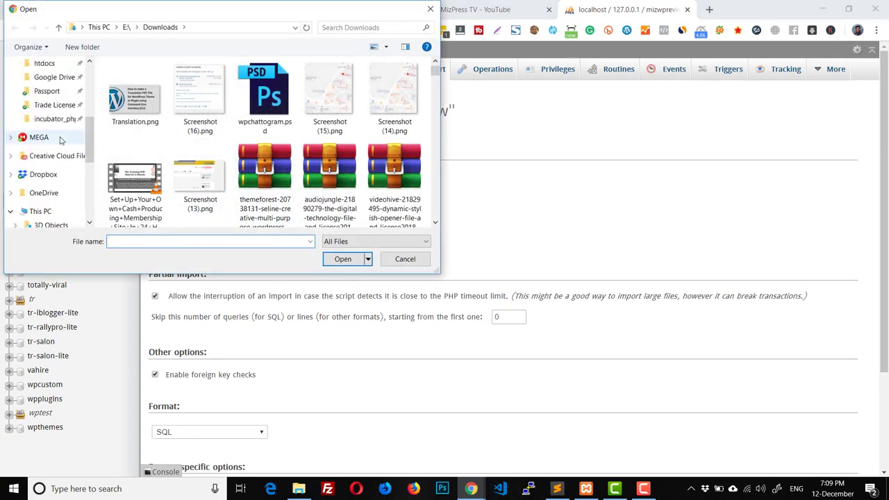
{"action": "left_click", "coordinate": [49, 132]}
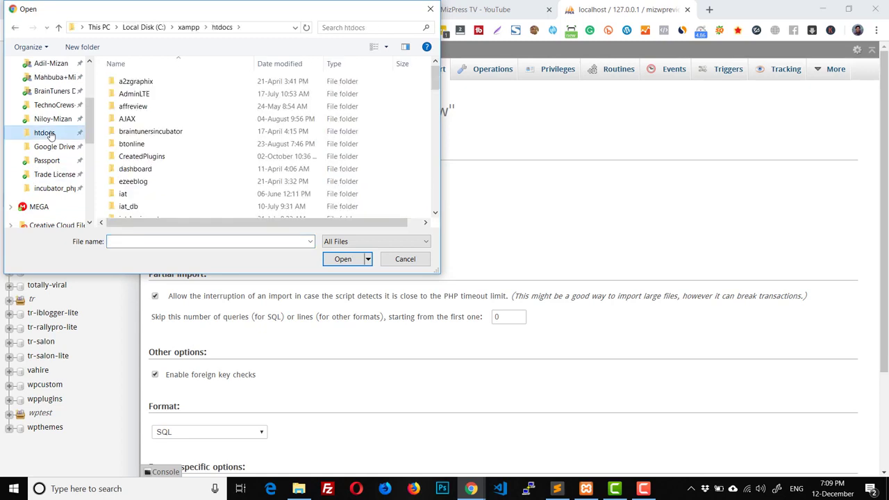
{"action": "scroll", "coordinate": [180, 159], "scroll_direction": "down", "scroll_amount": 6}
{"action": "double_click", "coordinate": [139, 186]}
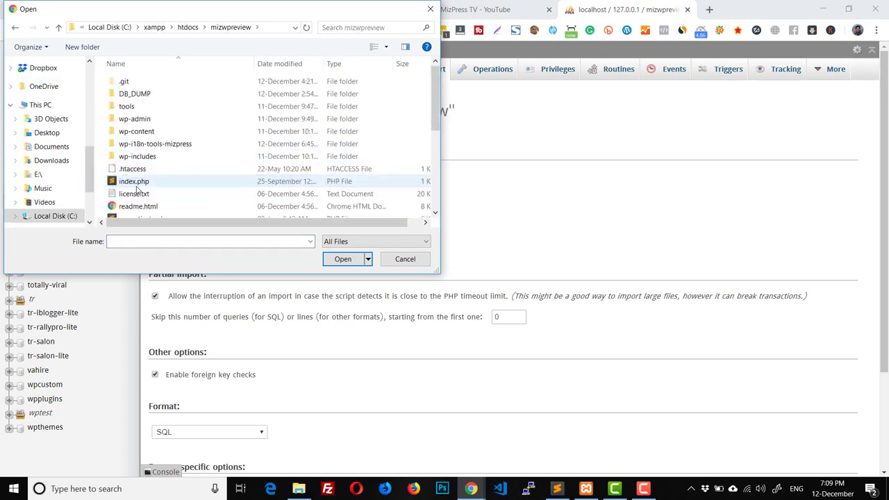
{"action": "left_click", "coordinate": [143, 97]}
{"action": "double_click", "coordinate": [144, 95]}
{"action": "double_click", "coordinate": [132, 81]}
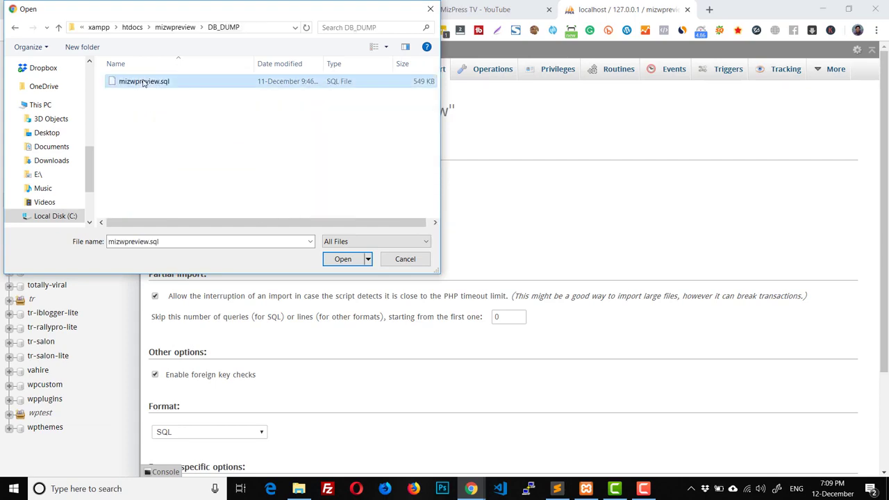
{"action": "scroll", "coordinate": [295, 297], "scroll_direction": "down", "scroll_amount": 2}
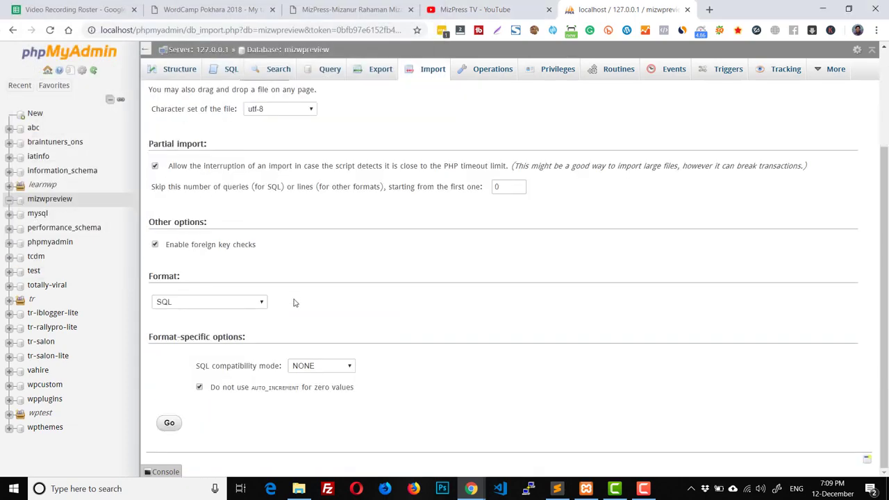
{"action": "left_click", "coordinate": [171, 422]}
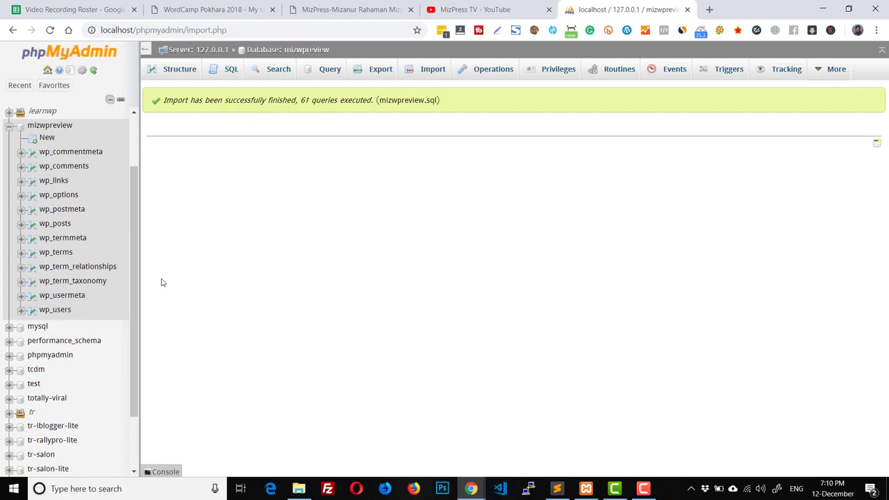
{"action": "left_click", "coordinate": [299, 488]}
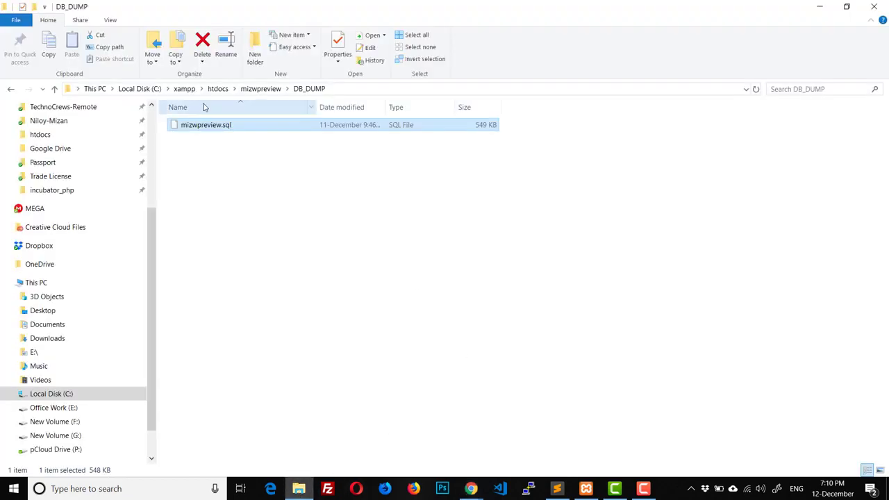
{"action": "left_click", "coordinate": [254, 93]}
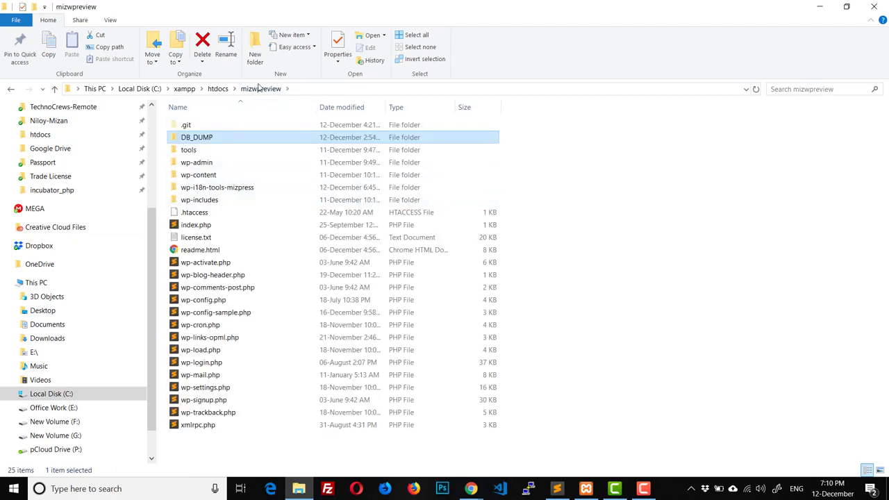
{"action": "left_click", "coordinate": [212, 90]}
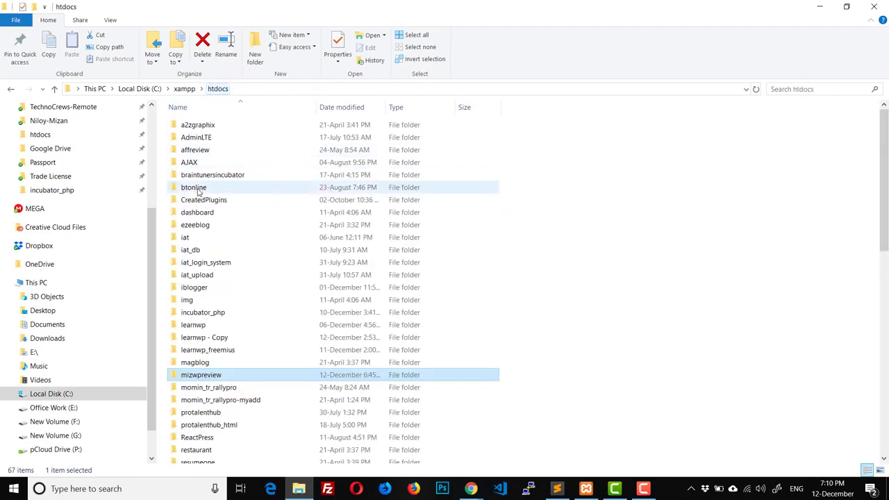
{"action": "left_click", "coordinate": [206, 380]}
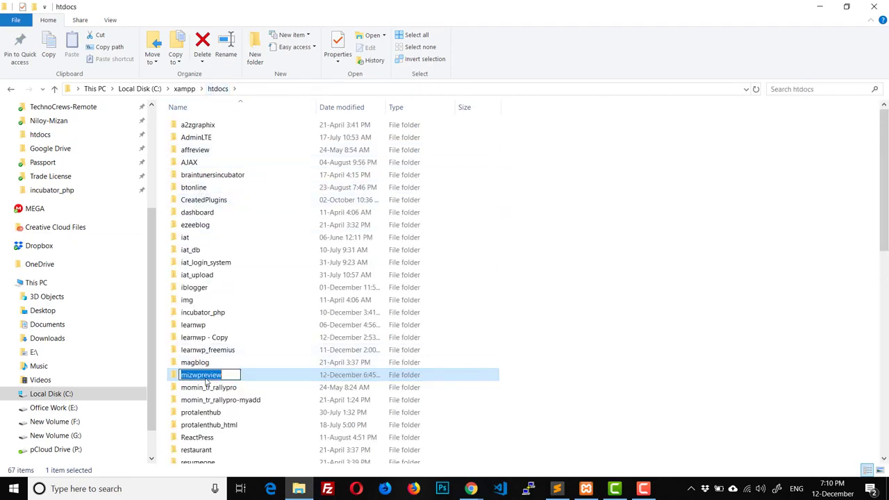
{"action": "left_click", "coordinate": [470, 488]}
{"action": "left_click", "coordinate": [389, 462]}
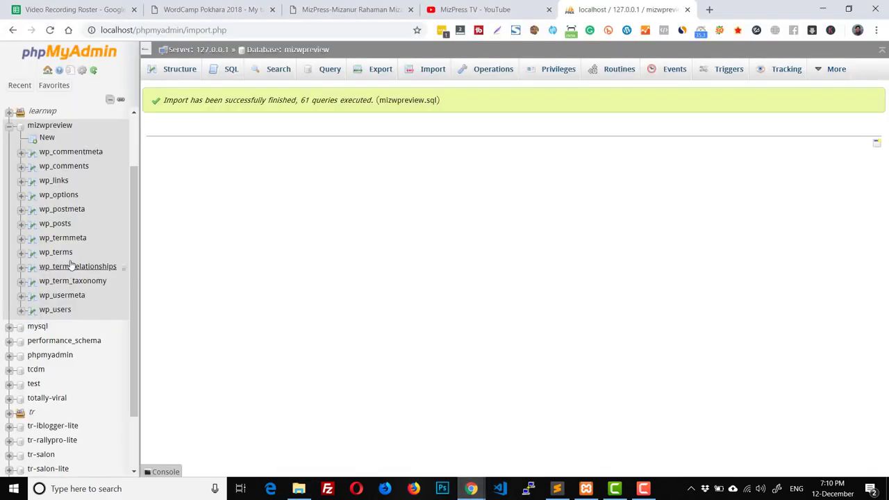
{"action": "left_click", "coordinate": [55, 200]}
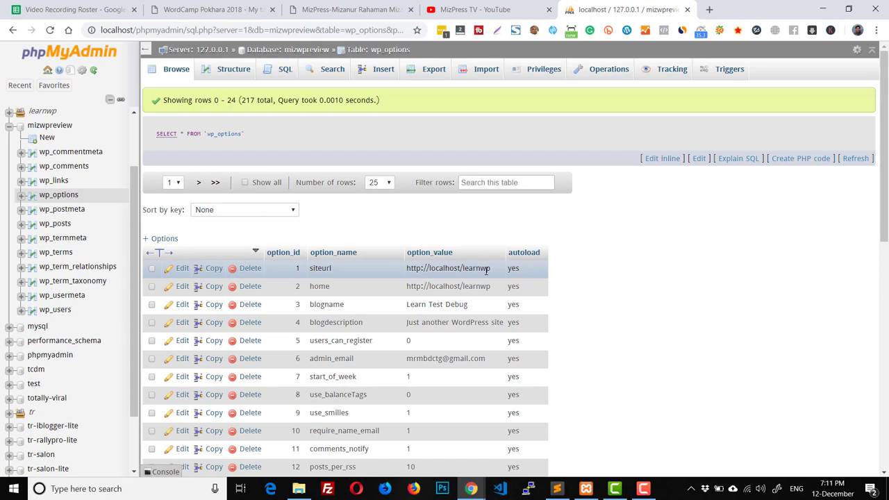
{"action": "double_click", "coordinate": [486, 271]}
{"action": "double_click", "coordinate": [471, 266]}
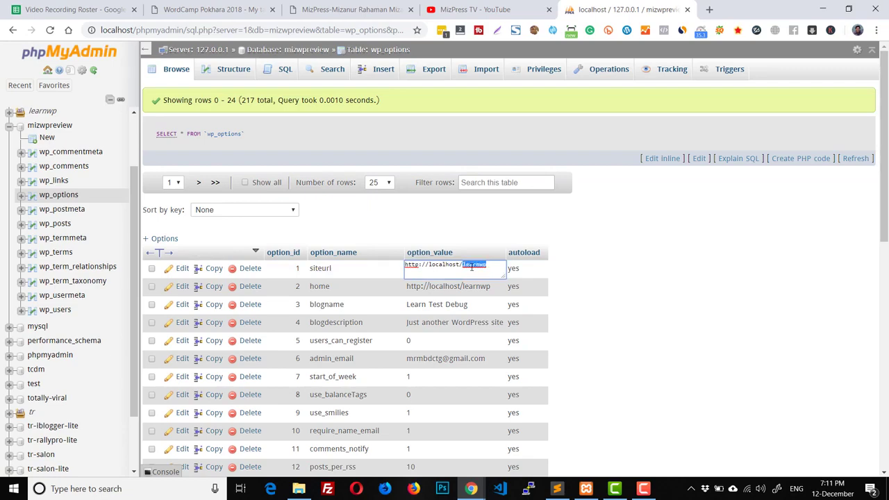
{"action": "type", "text": "mizwpreview"}
{"action": "key", "text": "Return"}
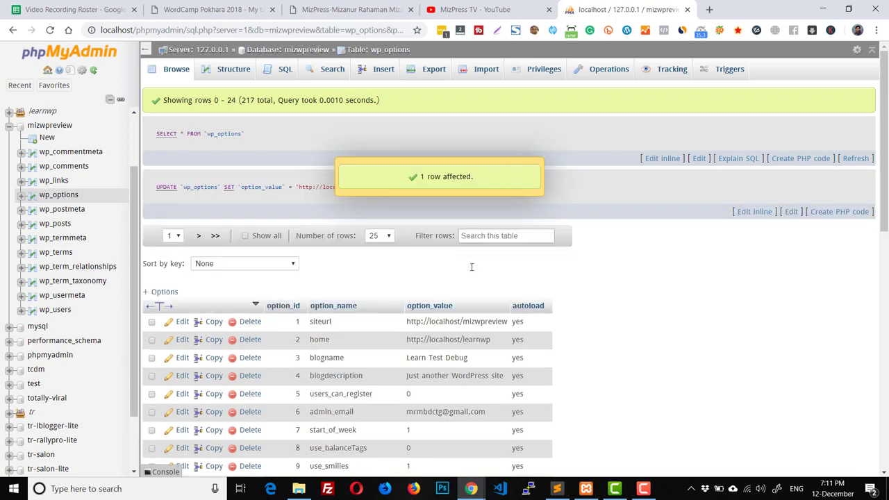
{"action": "double_click", "coordinate": [477, 339]}
{"action": "key", "text": "BackSpace"}
{"action": "key", "text": "BackSpace"}
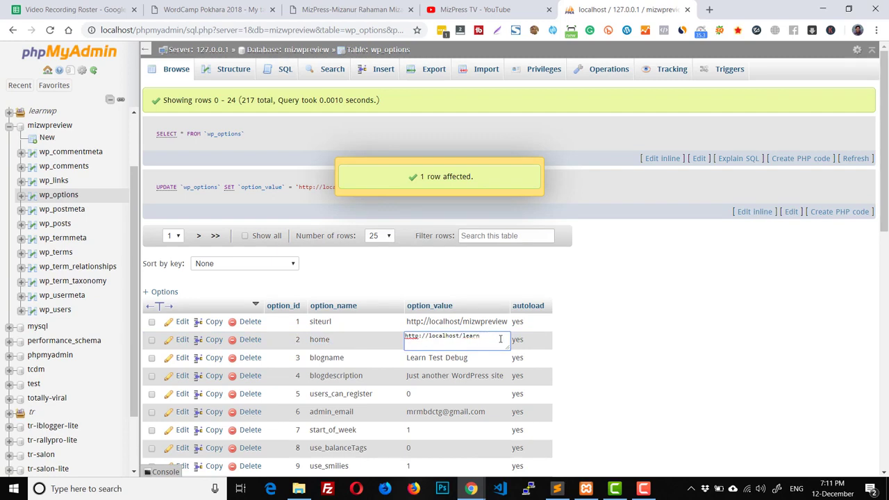
{"action": "key", "text": "BackSpace"}
{"action": "key", "text": "BackSpace"}
{"action": "key", "text": "BackSpace"}
{"action": "key", "text": "BackSpace"}
{"action": "key", "text": "BackSpace"}
{"action": "type", "text": "mizpr"}
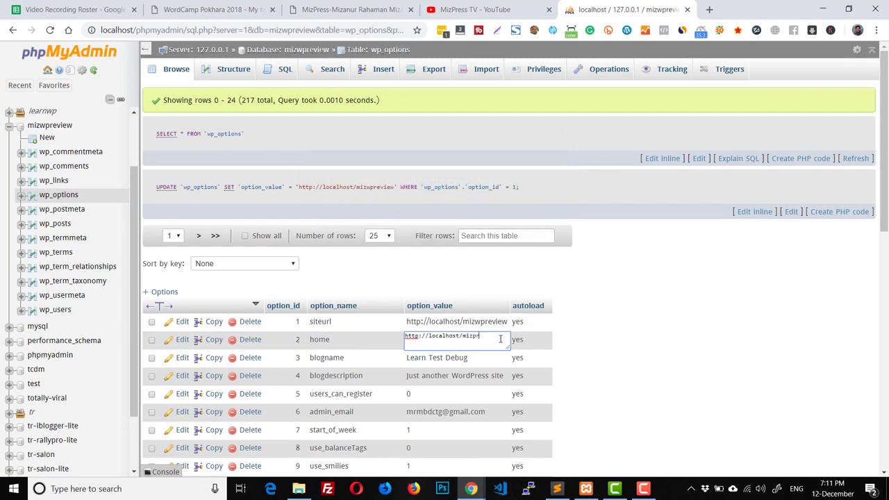
{"action": "type", "text": "ev"}
{"action": "key", "text": "BackSpace"}
{"action": "key", "text": "BackSpace"}
{"action": "key", "text": "BackSpace"}
{"action": "key", "text": "BackSpace"}
{"action": "type", "text": "wpreview"}
{"action": "key", "text": "Return"}
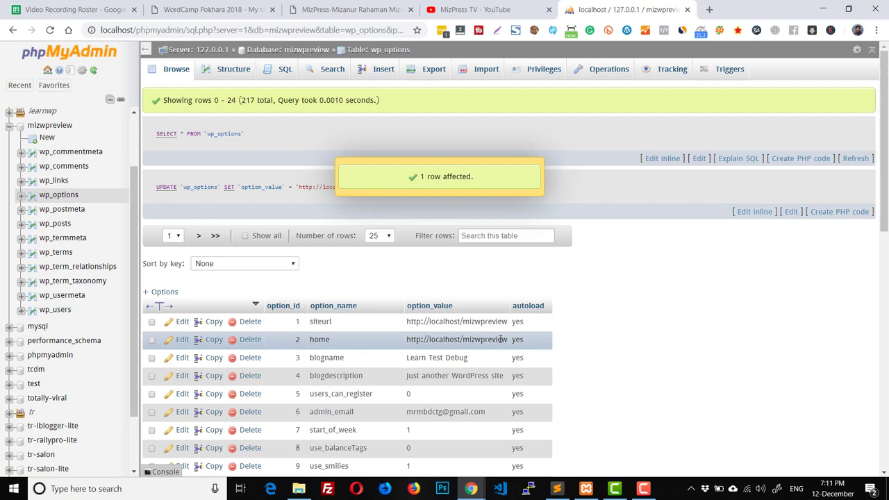
{"action": "scroll", "coordinate": [500, 338], "scroll_direction": "down", "scroll_amount": 8}
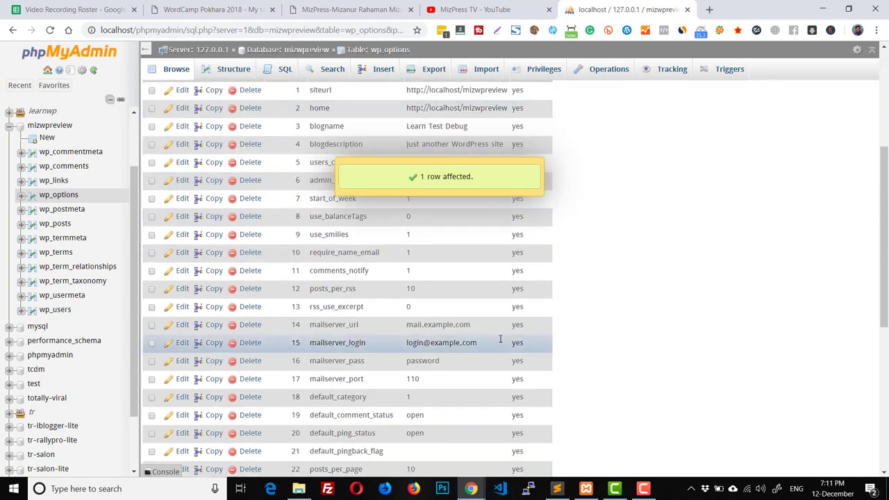
{"action": "scroll", "coordinate": [500, 341], "scroll_direction": "up", "scroll_amount": 4}
{"action": "scroll", "coordinate": [500, 342], "scroll_direction": "up", "scroll_amount": 4}
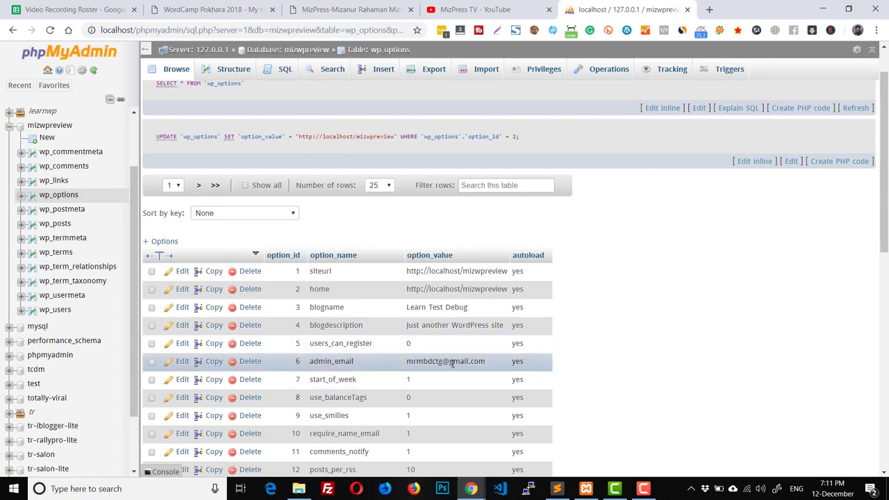
Step: Replace DB_NAME 'learnwp' with 'mizwpreview' in wp-config.php and save the file
{"action": "left_click", "coordinate": [299, 489]}
{"action": "left_click", "coordinate": [555, 489]}
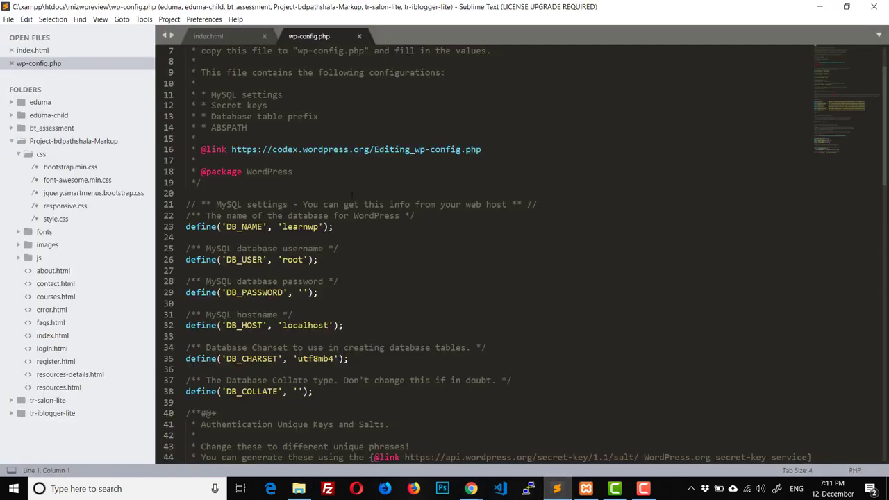
{"action": "left_click_drag", "start_coordinate": [317, 227], "coordinate": [281, 227]}
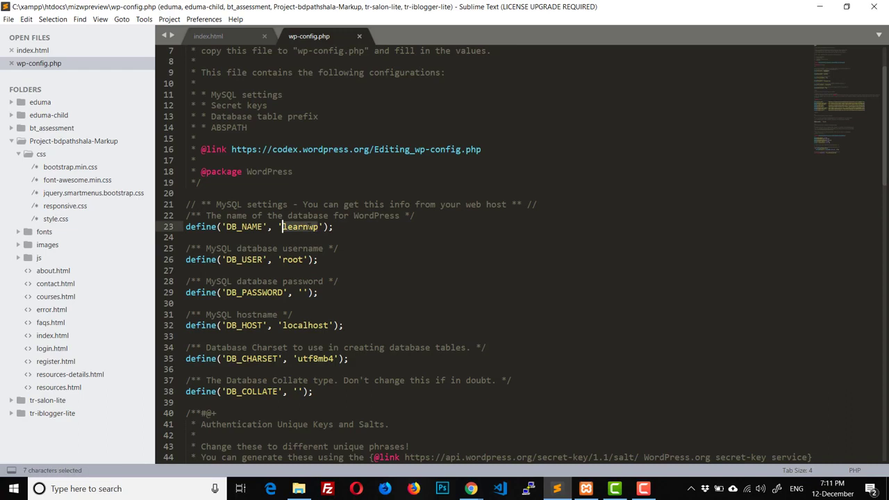
{"action": "type", "text": "mizwprev"}
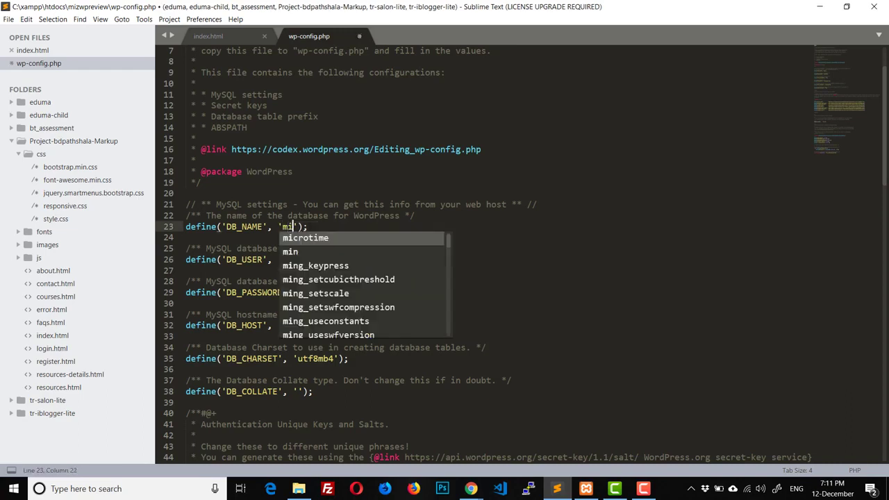
{"action": "type", "text": "iew"}
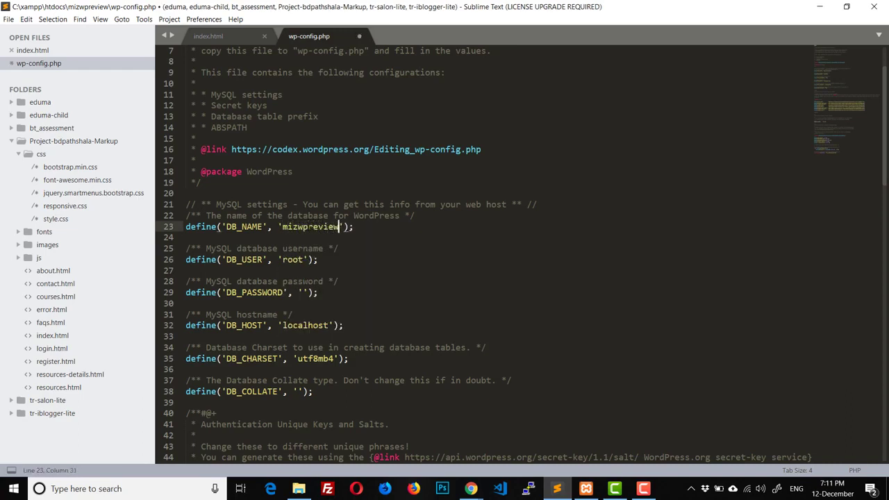
{"action": "key", "text": "ctrl+s"}
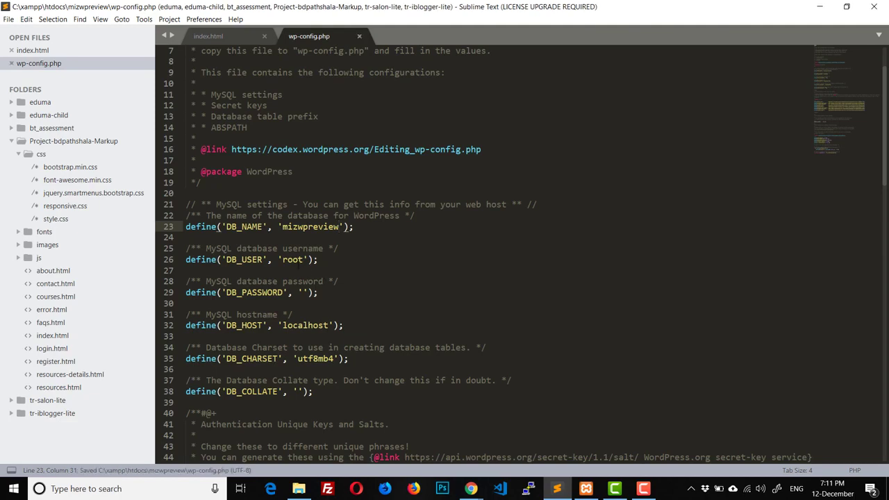
{"action": "left_click", "coordinate": [303, 292]}
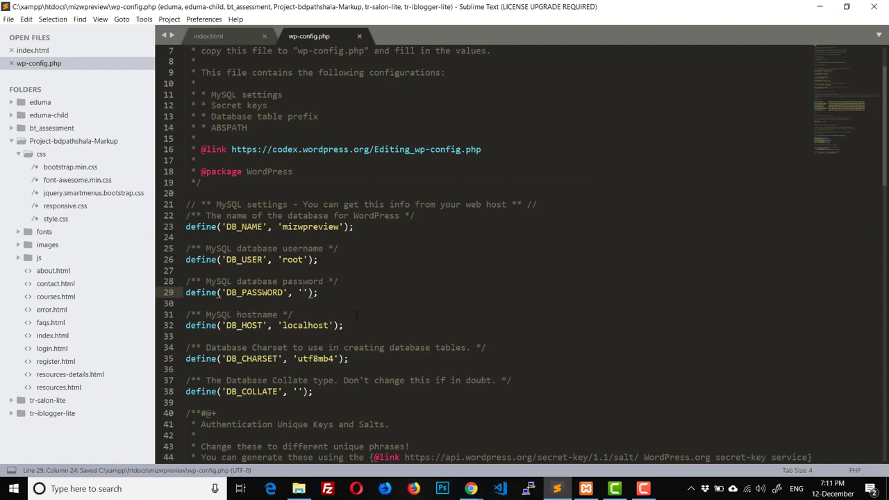
Step: Load localhost/mizwpreview in Chrome to reach the Learn Test Debug login page
{"action": "left_click", "coordinate": [470, 488]}
{"action": "left_click", "coordinate": [346, 441]}
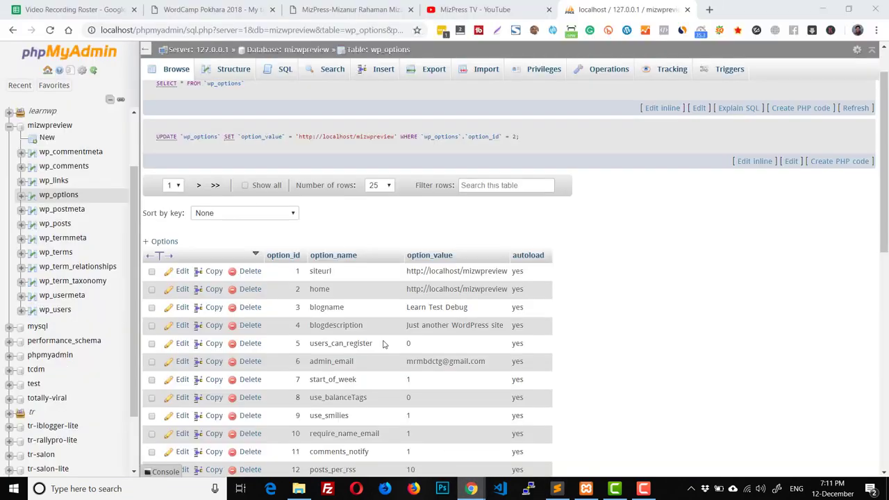
{"action": "left_click", "coordinate": [158, 28]}
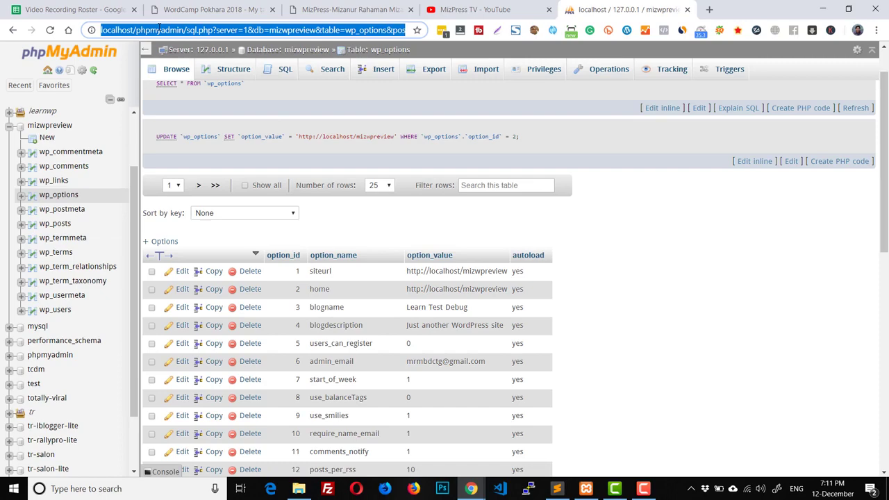
{"action": "type", "text": "local"}
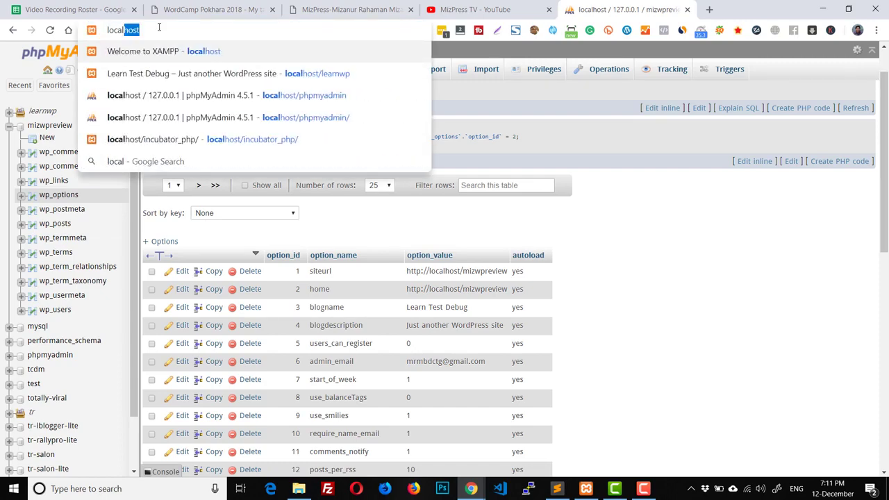
{"action": "type", "text": "host/"}
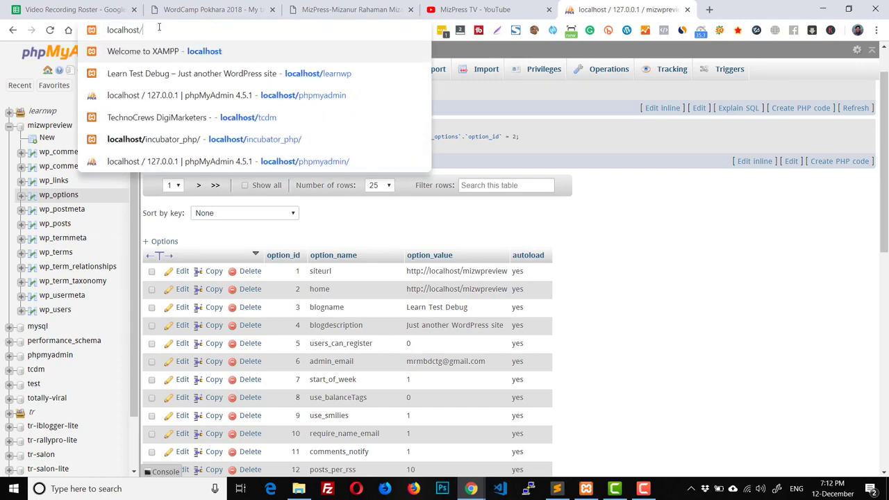
{"action": "type", "text": "mizwprev"}
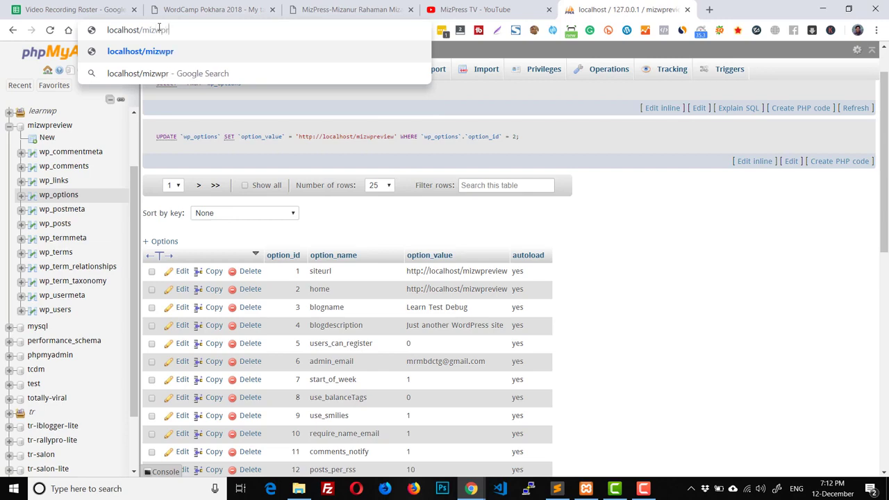
{"action": "type", "text": "iew"}
{"action": "key", "text": "Return"}
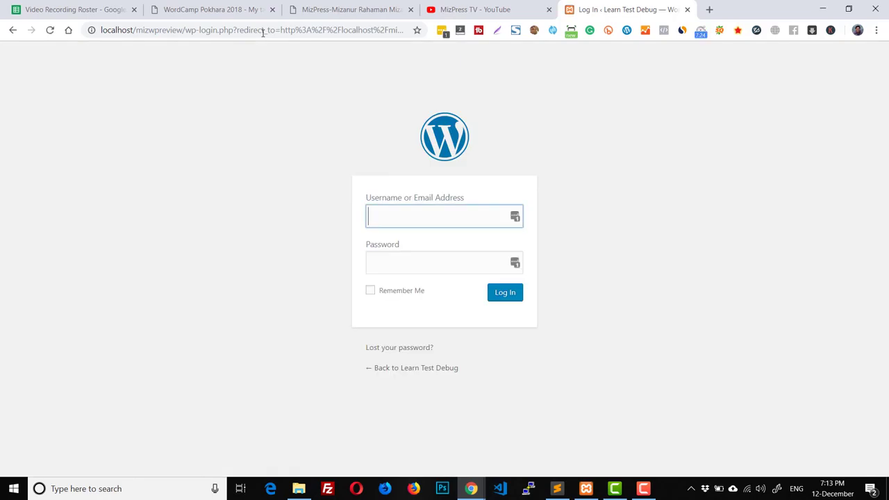
Step: Change the address to localhost/mizwpreview/wp-admin and load it
{"action": "left_click_drag", "start_coordinate": [185, 30], "coordinate": [502, 65]}
{"action": "key", "text": "BackSpace"}
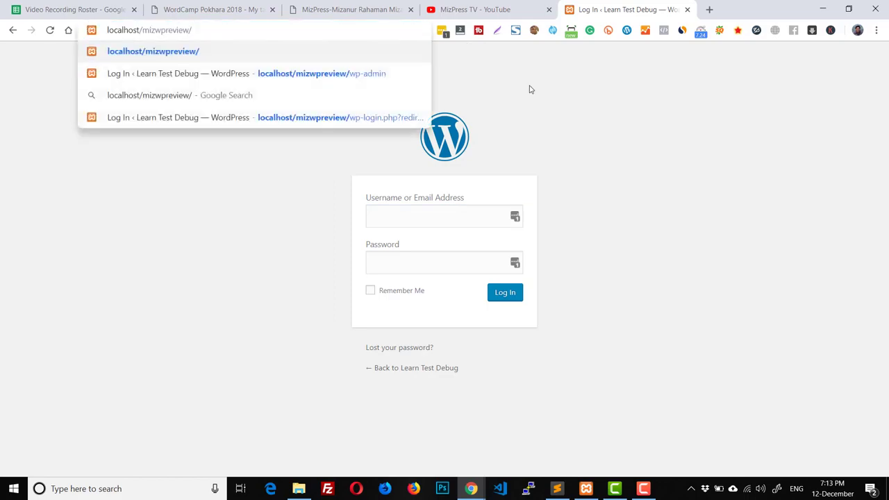
{"action": "type", "text": "wp-ad"}
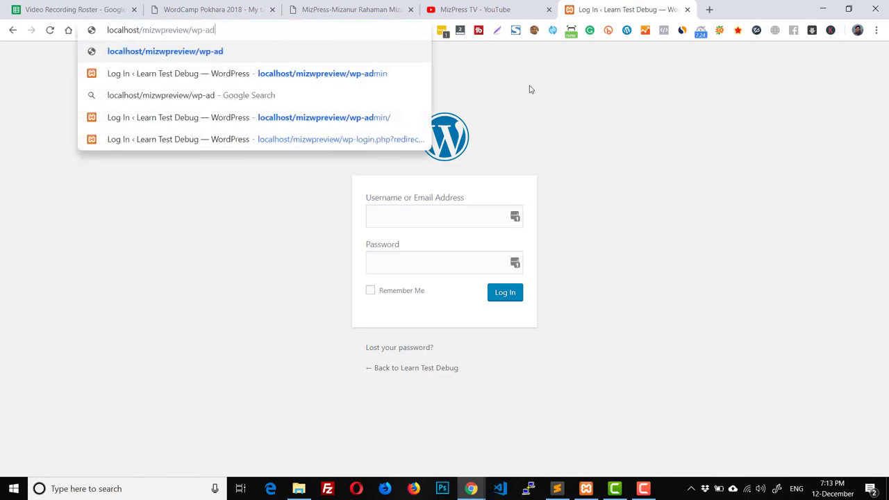
{"action": "type", "text": "min"}
{"action": "key", "text": "Return"}
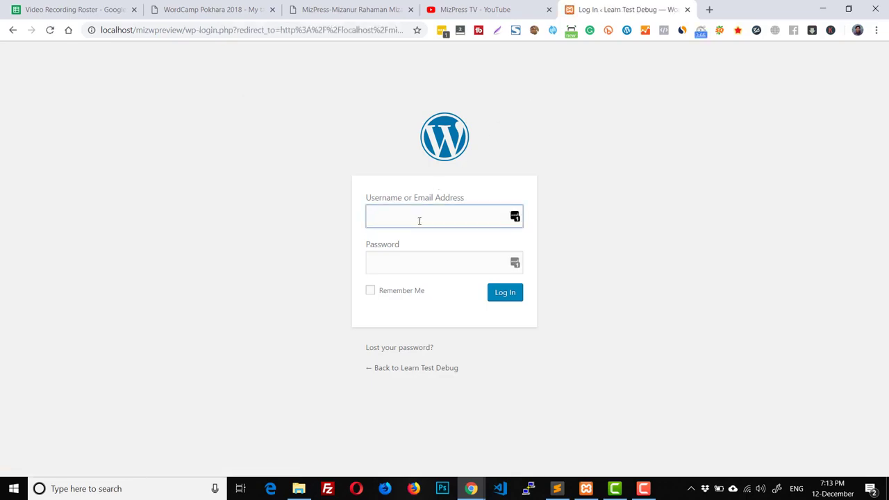
Step: Log in with the admin username and password
{"action": "type", "text": "learn"}
{"action": "key", "text": "Tab"}
{"action": "type", "text": "learn"}
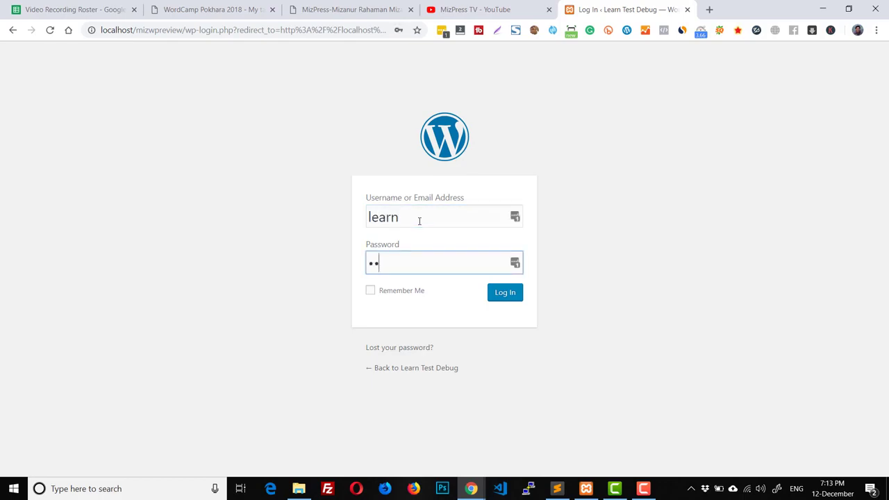
{"action": "type", "text": "123"}
{"action": "left_click", "coordinate": [512, 297]}
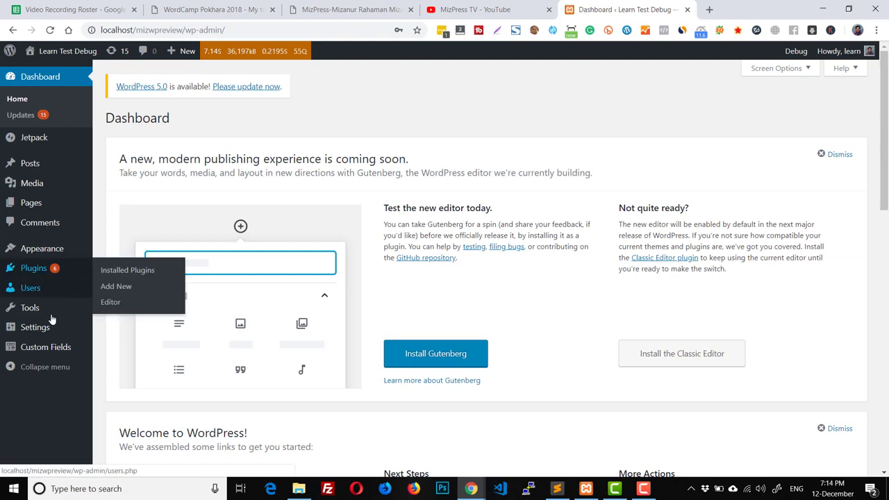
Step: Re-save the Permalinks settings, keeping the Plain structure
{"action": "mouse_move", "coordinate": [50, 331]}
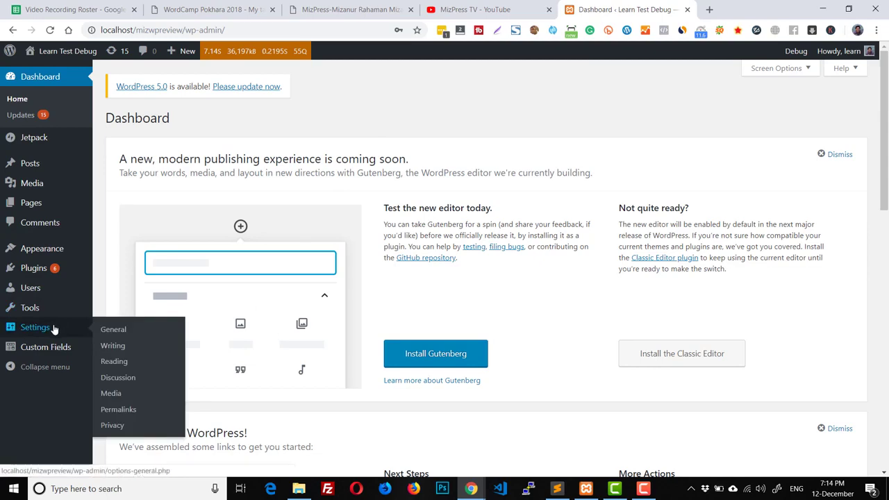
{"action": "left_click", "coordinate": [115, 410]}
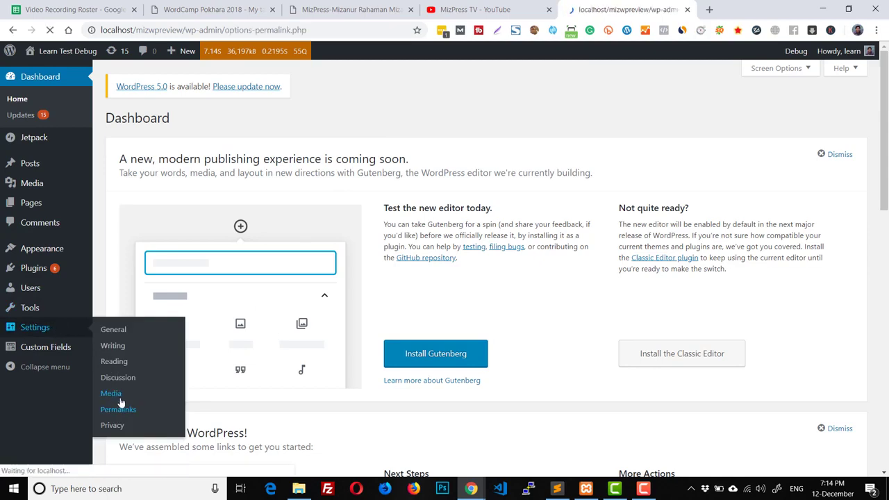
{"action": "scroll", "coordinate": [297, 335], "scroll_direction": "down", "scroll_amount": 3}
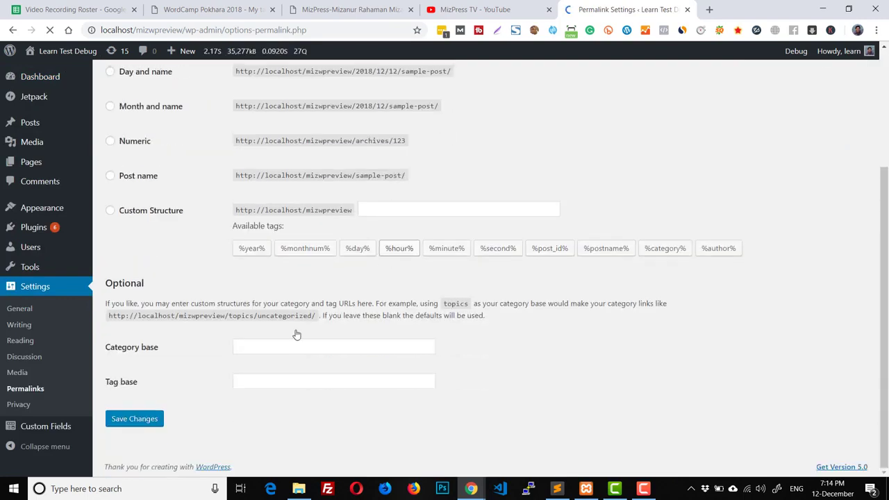
{"action": "left_click", "coordinate": [148, 419]}
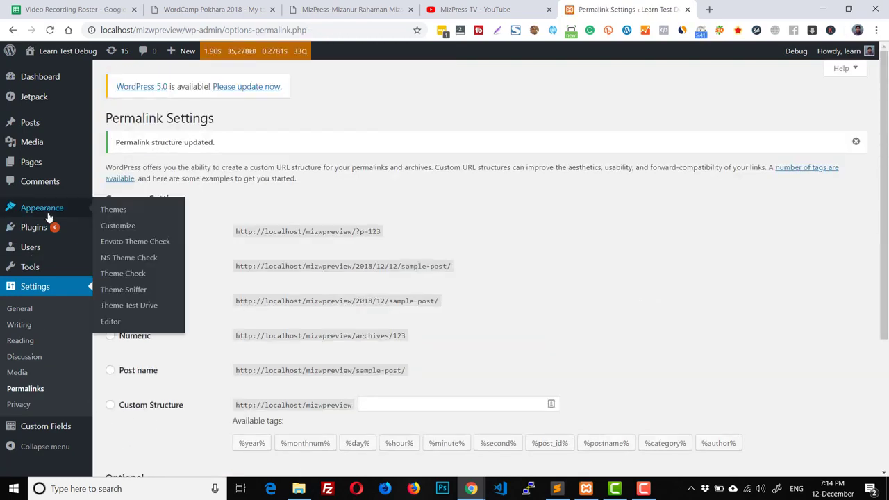
Step: Activate Twenty Eleven from the installed themes list in place of the broken neptune-real-estate theme
{"action": "left_click", "coordinate": [109, 206]}
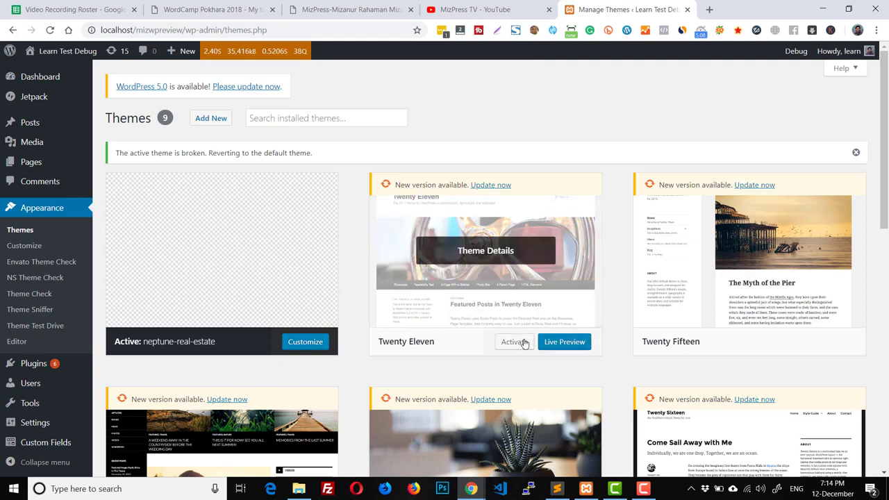
{"action": "left_click", "coordinate": [519, 343]}
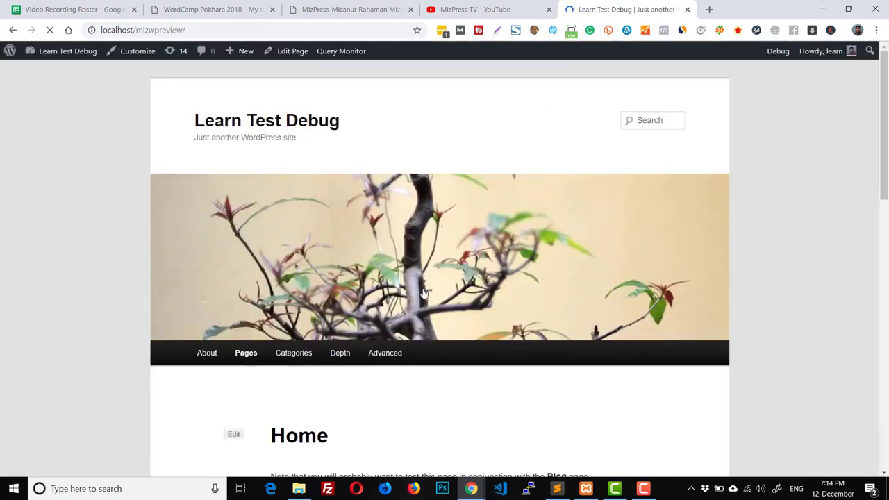
{"action": "scroll", "coordinate": [424, 284], "scroll_direction": "down", "scroll_amount": 15}
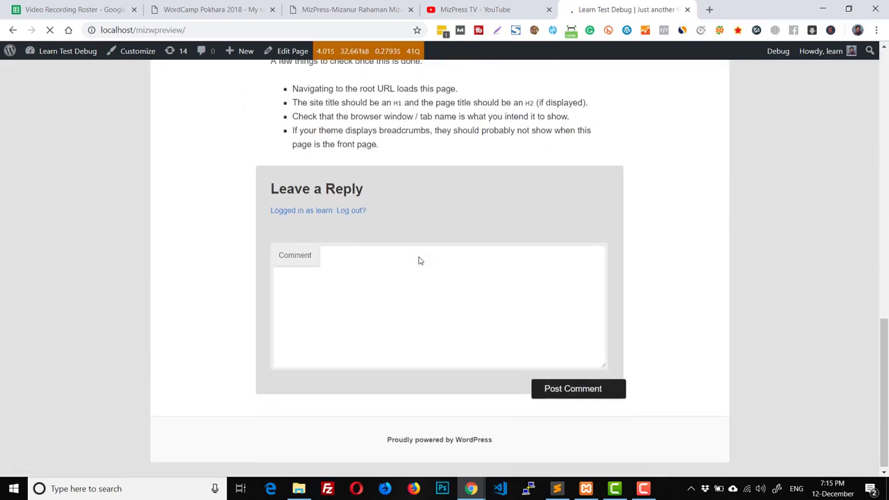
{"action": "scroll", "coordinate": [424, 277], "scroll_direction": "up", "scroll_amount": 15}
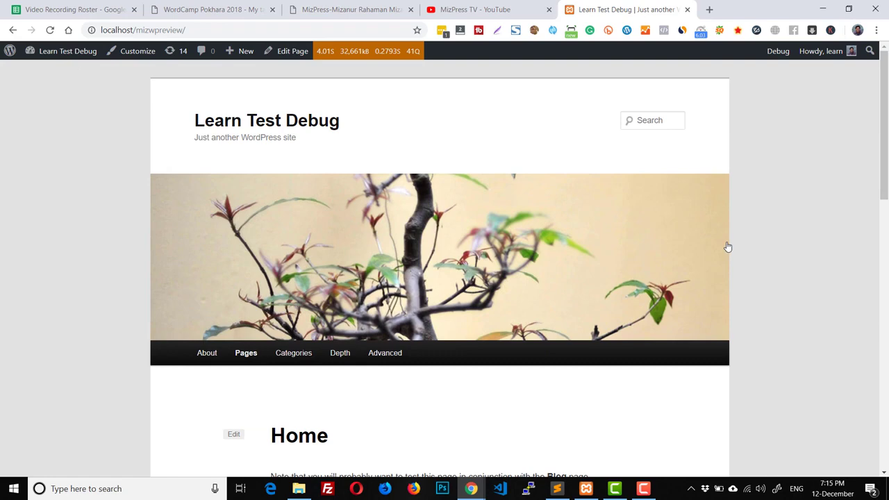
{"action": "scroll", "coordinate": [728, 246], "scroll_direction": "down", "scroll_amount": 5}
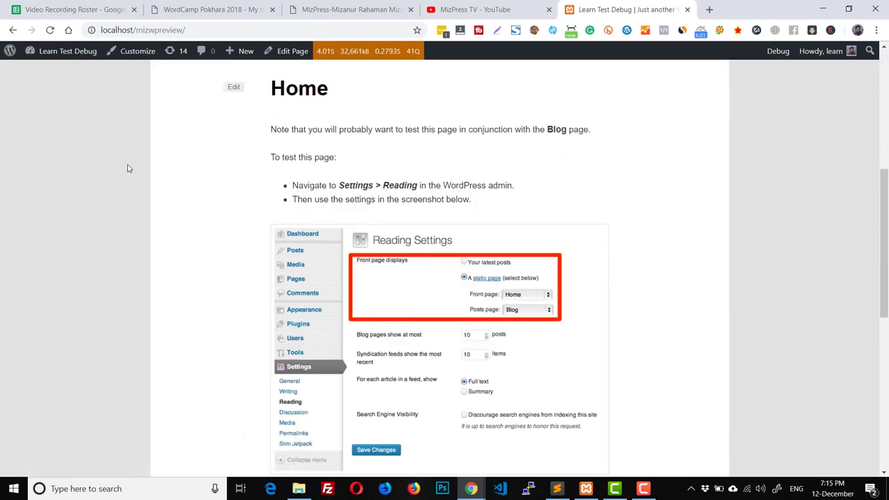
{"action": "scroll", "coordinate": [429, 201], "scroll_direction": "up", "scroll_amount": 5}
{"action": "scroll", "coordinate": [333, 278], "scroll_direction": "down", "scroll_amount": 2}
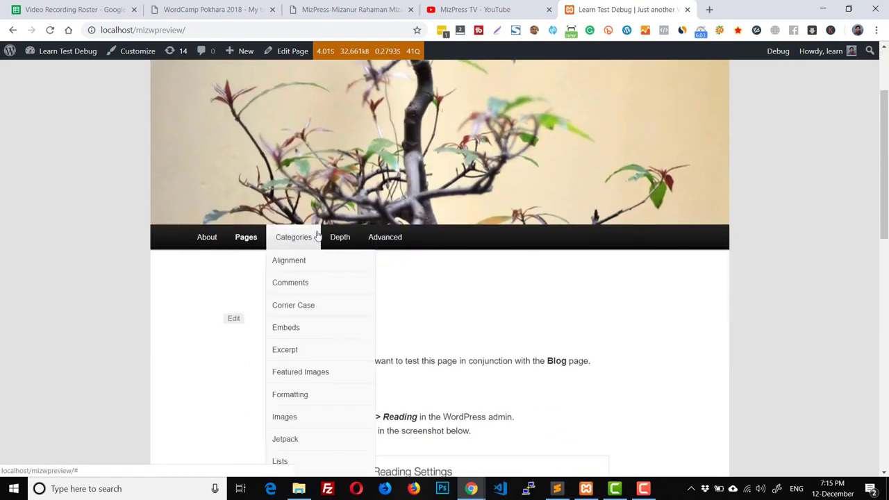
{"action": "mouse_move", "coordinate": [339, 237]}
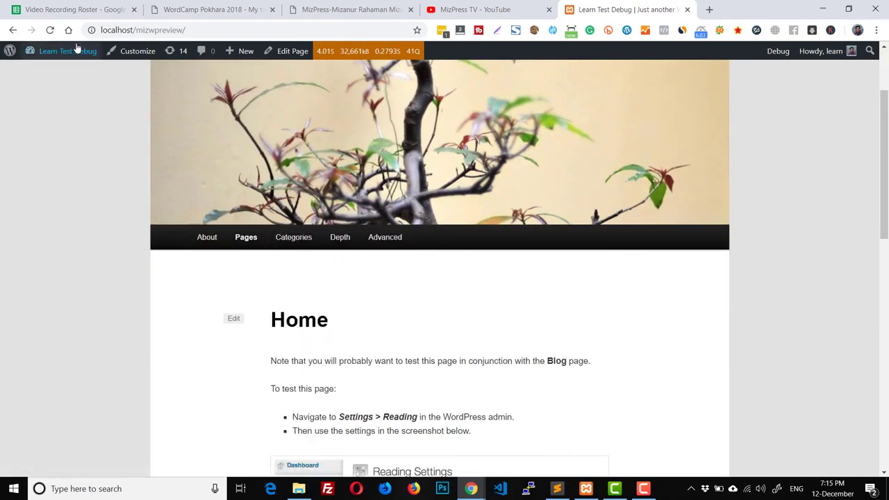
{"action": "left_click", "coordinate": [48, 75]}
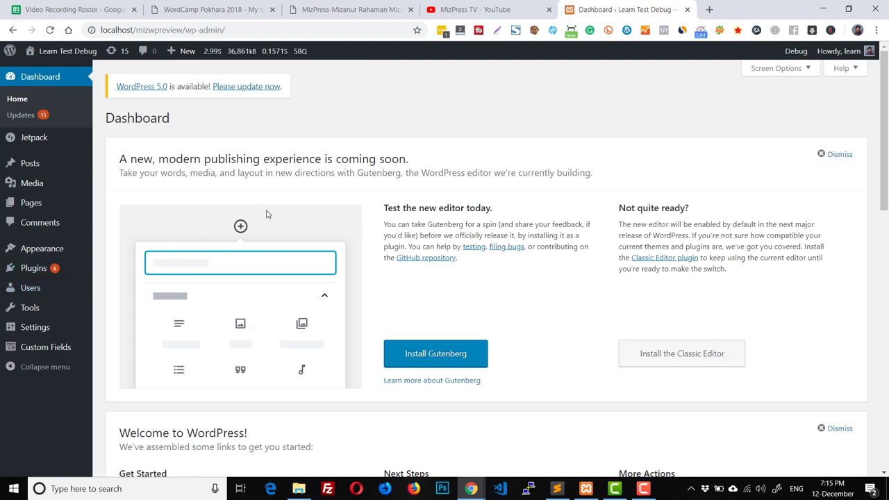
{"action": "left_click", "coordinate": [44, 269]}
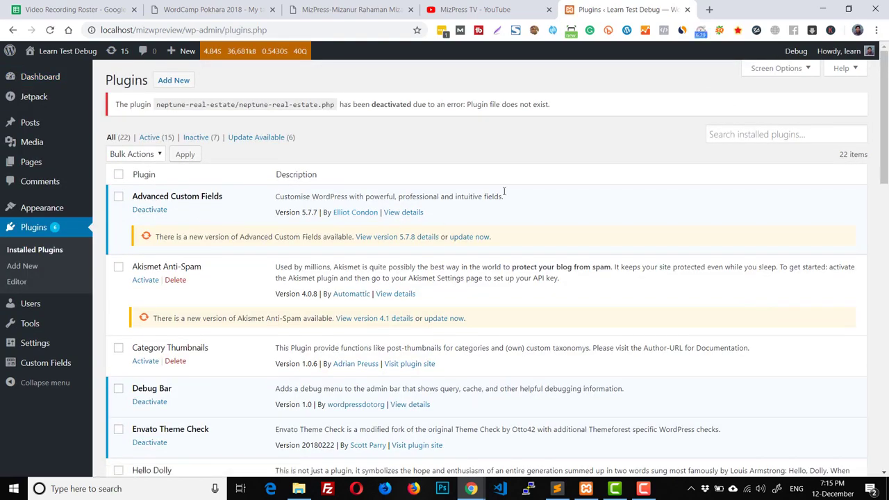
{"action": "scroll", "coordinate": [479, 229], "scroll_direction": "down", "scroll_amount": 12}
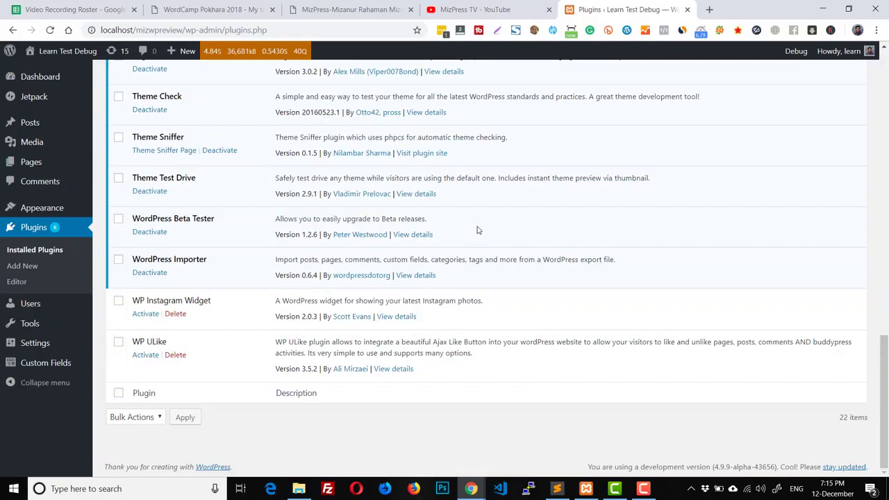
{"action": "scroll", "coordinate": [230, 215], "scroll_direction": "up", "scroll_amount": 4}
{"action": "scroll", "coordinate": [285, 259], "scroll_direction": "down", "scroll_amount": 1}
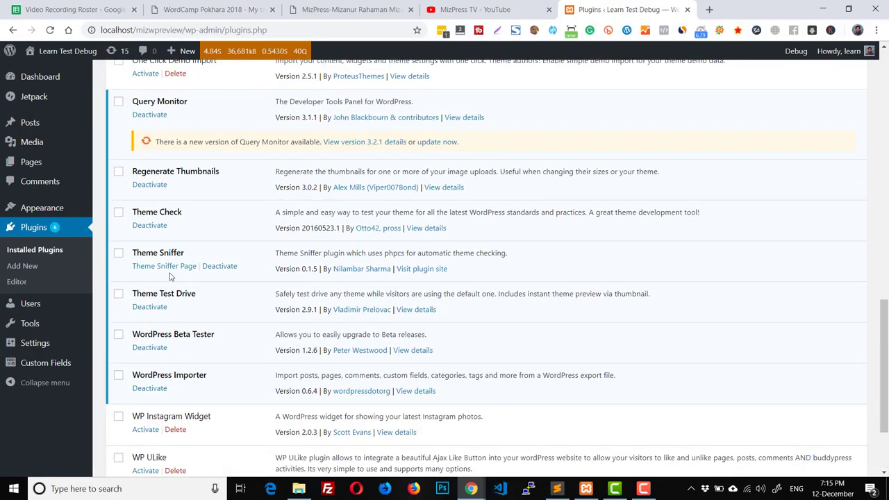
{"action": "scroll", "coordinate": [170, 270], "scroll_direction": "up", "scroll_amount": 3}
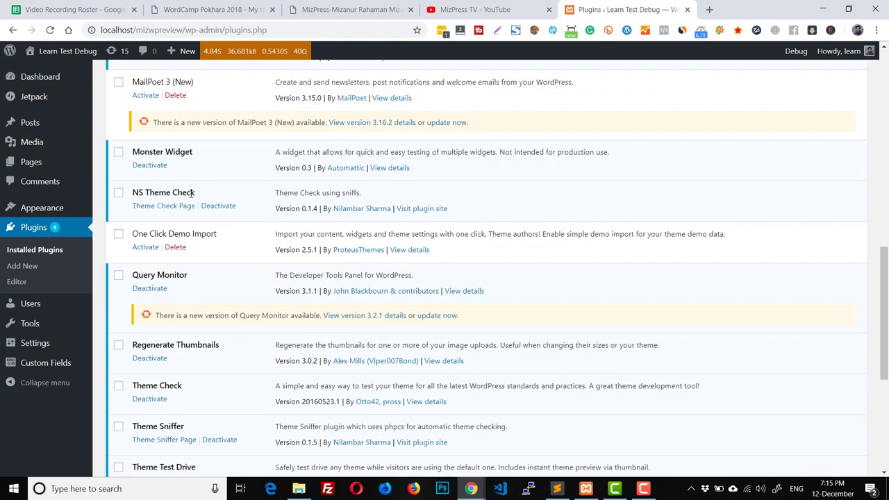
{"action": "scroll", "coordinate": [178, 271], "scroll_direction": "down", "scroll_amount": 2}
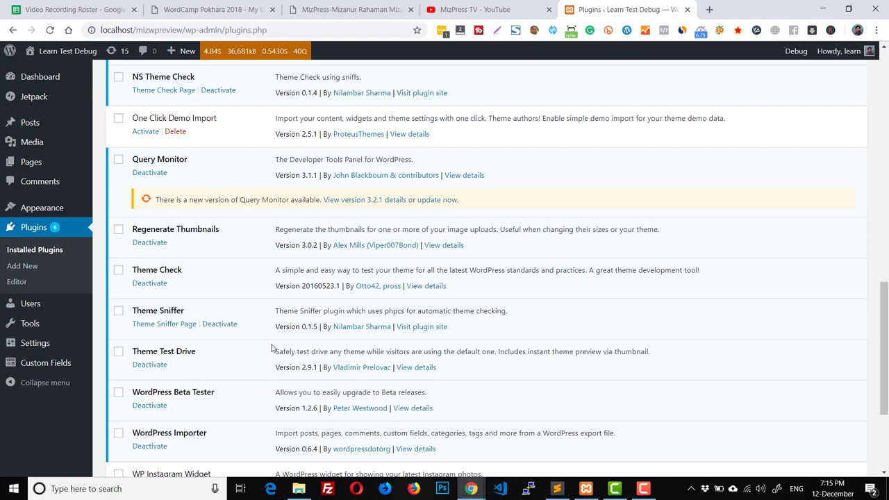
{"action": "scroll", "coordinate": [272, 348], "scroll_direction": "up", "scroll_amount": 10}
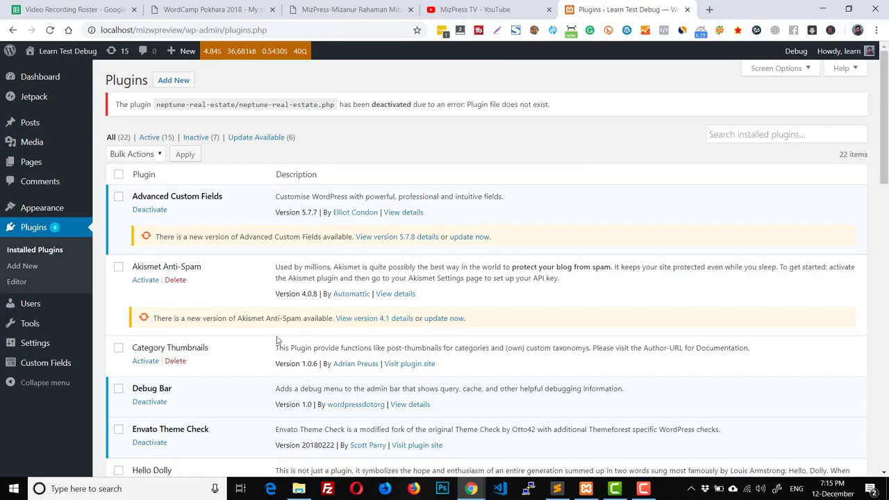
{"action": "scroll", "coordinate": [277, 340], "scroll_direction": "down", "scroll_amount": 2}
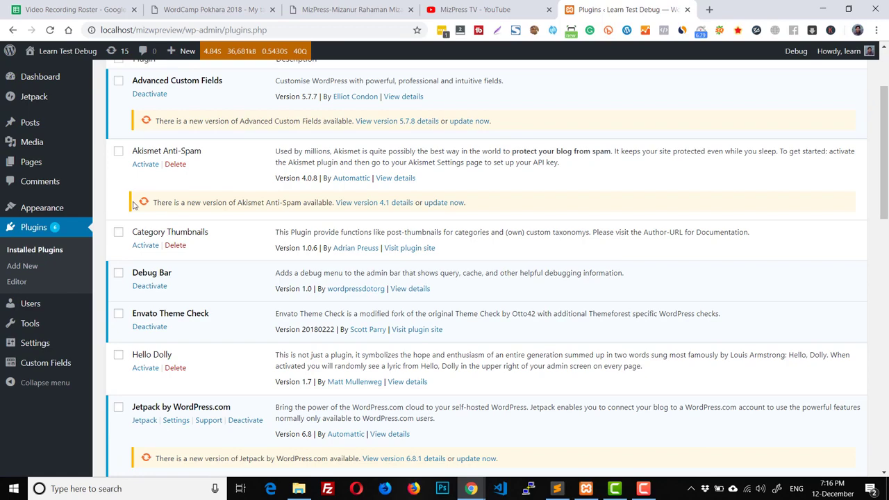
Step: Run Theme Check on Twenty Eleven, review its REQUIRED errors, then go to Theme Sniffer
{"action": "mouse_move", "coordinate": [70, 208]}
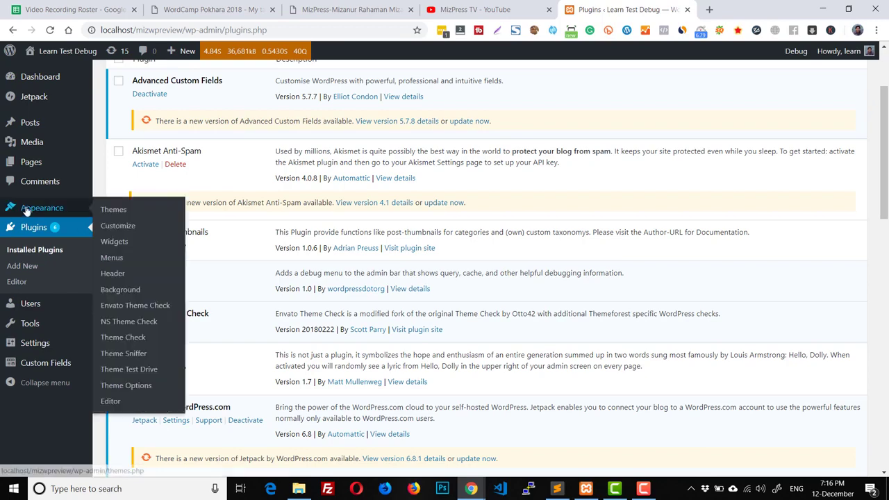
{"action": "left_click", "coordinate": [124, 340]}
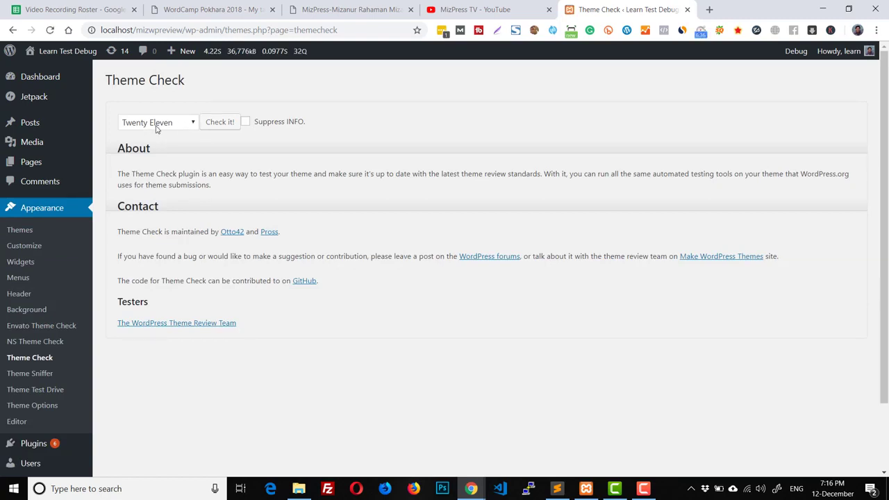
{"action": "left_click", "coordinate": [157, 125]}
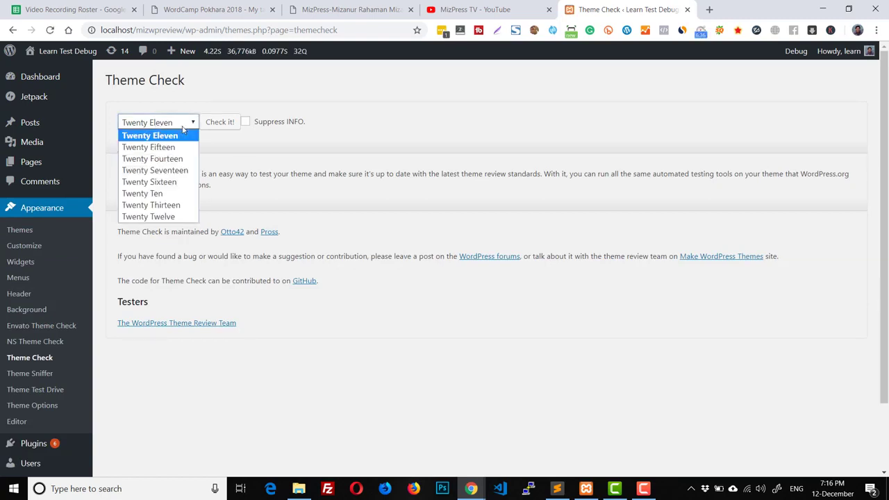
{"action": "left_click", "coordinate": [309, 163]}
{"action": "left_click", "coordinate": [217, 122]}
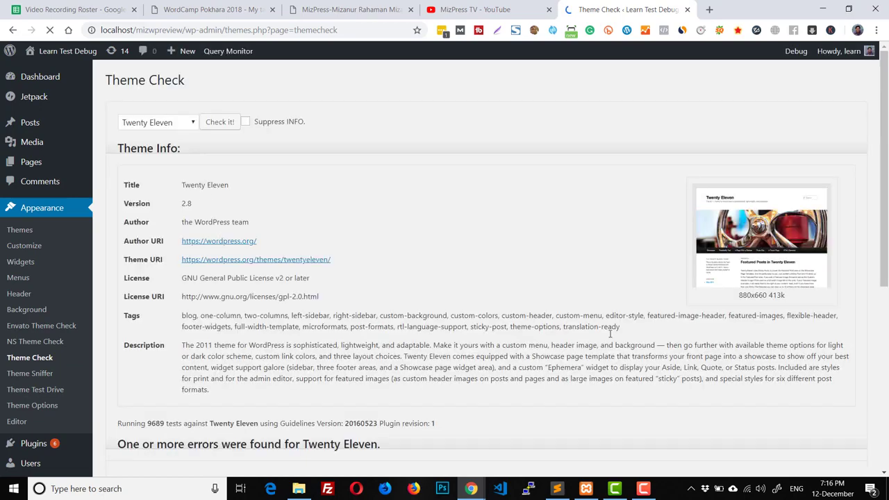
{"action": "scroll", "coordinate": [609, 340], "scroll_direction": "down", "scroll_amount": 5}
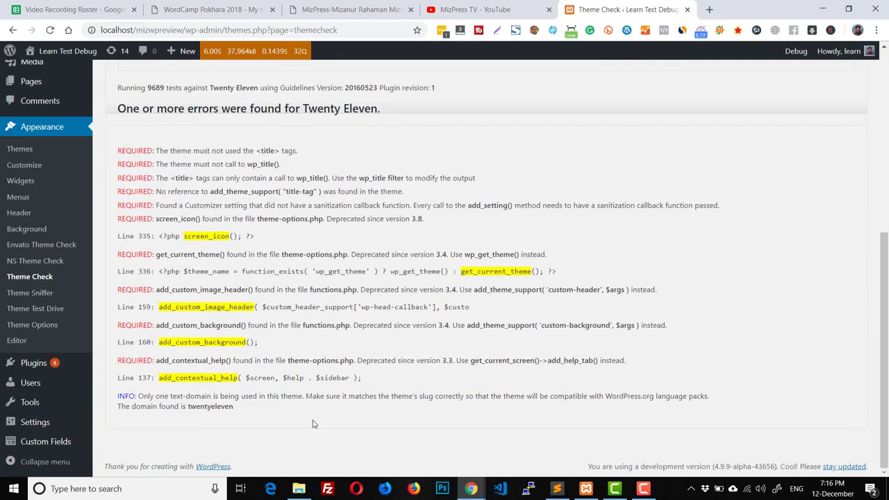
{"action": "scroll", "coordinate": [362, 377], "scroll_direction": "up", "scroll_amount": 2}
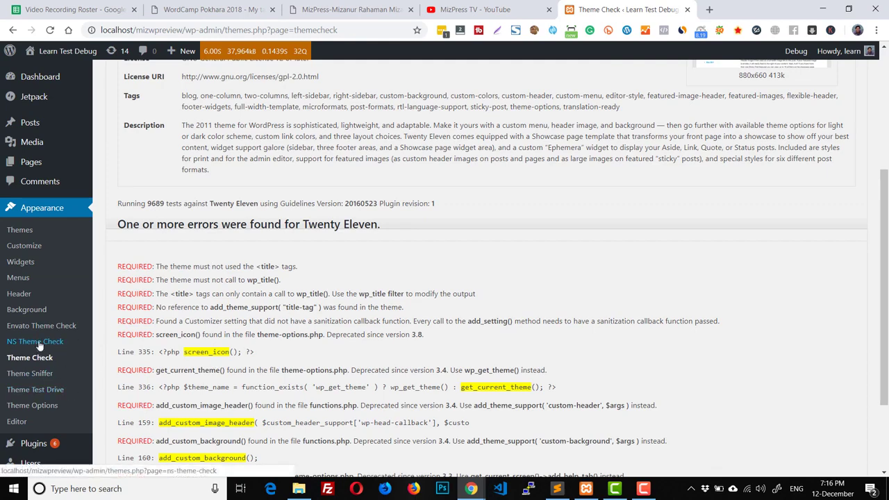
{"action": "left_click", "coordinate": [36, 375]}
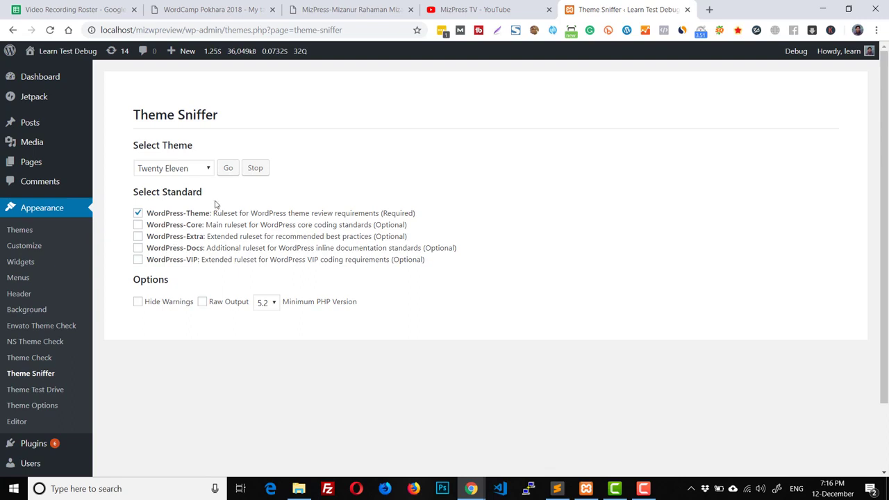
Step: Start a Theme Sniffer scan of Twenty Eleven against the WordPress-Theme standard
{"action": "left_click", "coordinate": [228, 169]}
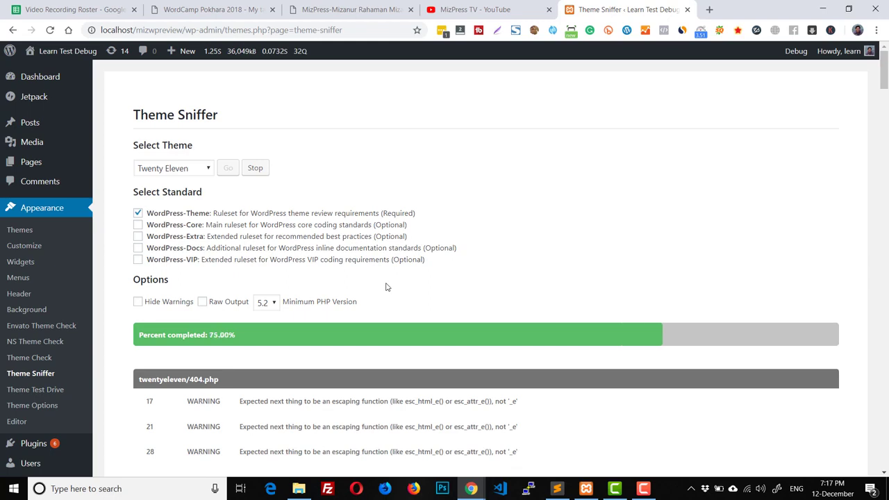
Step: Load wordpress.slack.com and scroll through the #themereview channel discussion
{"action": "left_click", "coordinate": [361, 30]}
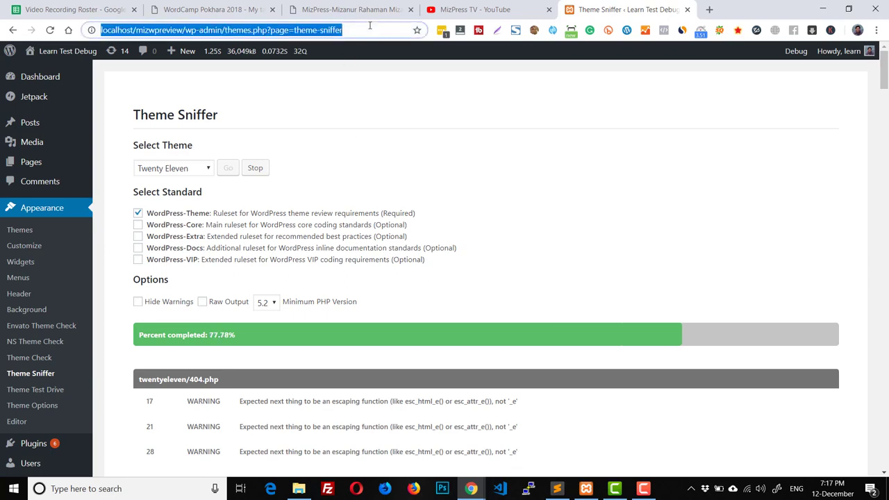
{"action": "type", "text": "wordpress.sl"}
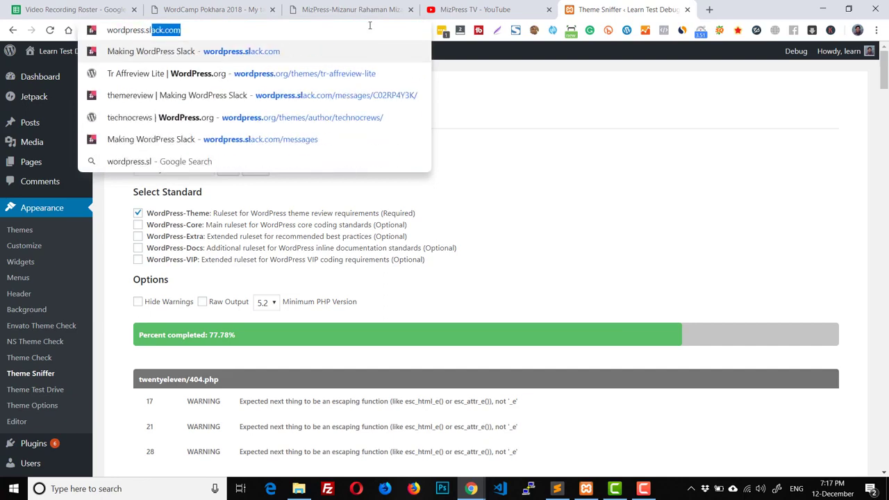
{"action": "key", "text": "Return"}
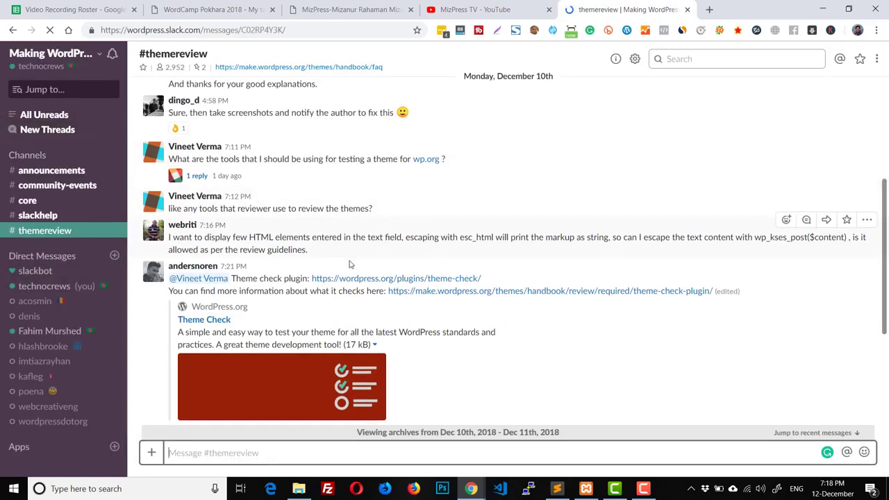
{"action": "scroll", "coordinate": [350, 264], "scroll_direction": "down", "scroll_amount": 15}
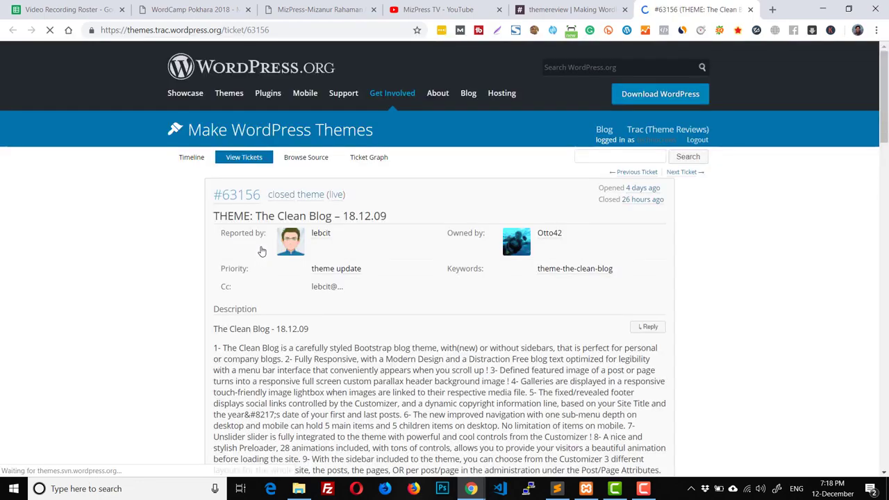
Step: Read through Trac ticket #63156 and the #themereview Slack conversation
{"action": "scroll", "coordinate": [261, 251], "scroll_direction": "down", "scroll_amount": 6}
{"action": "scroll", "coordinate": [261, 251], "scroll_direction": "down", "scroll_amount": 5}
{"action": "scroll", "coordinate": [261, 252], "scroll_direction": "up", "scroll_amount": 5}
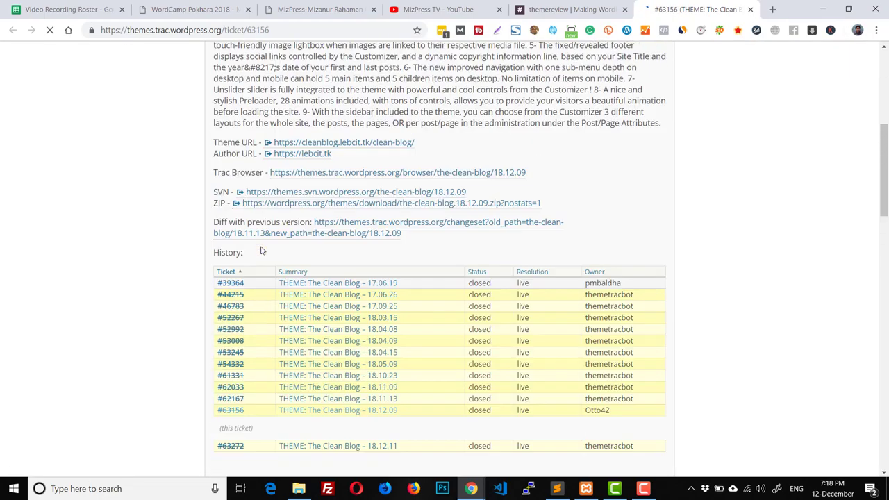
{"action": "scroll", "coordinate": [261, 251], "scroll_direction": "down", "scroll_amount": 3}
{"action": "scroll", "coordinate": [262, 251], "scroll_direction": "down", "scroll_amount": 1}
{"action": "scroll", "coordinate": [262, 252], "scroll_direction": "down", "scroll_amount": 10}
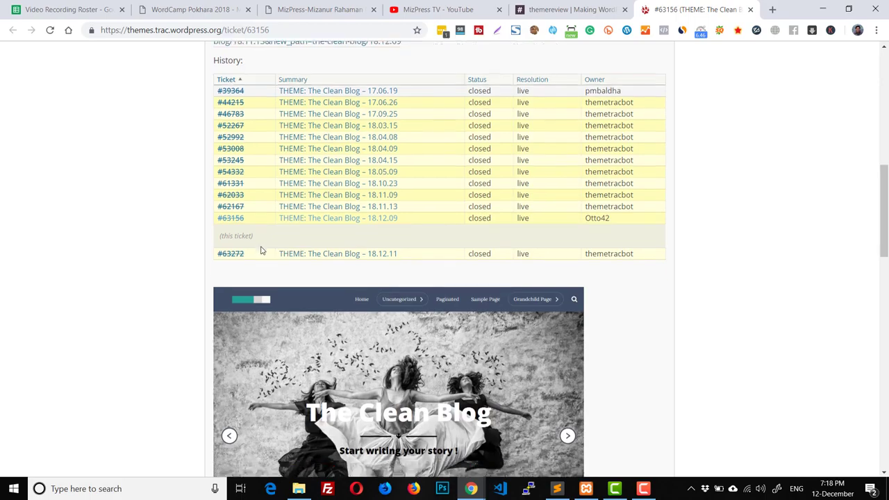
{"action": "scroll", "coordinate": [261, 251], "scroll_direction": "up", "scroll_amount": 20}
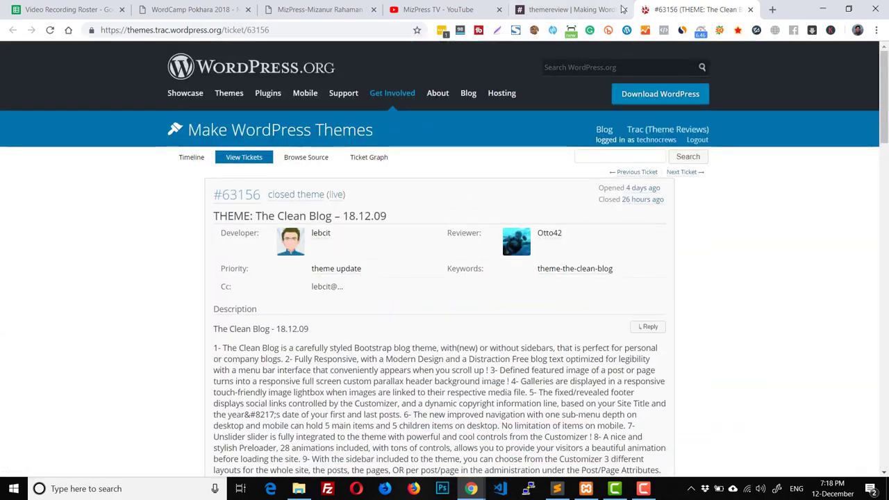
{"action": "left_click", "coordinate": [565, 9]}
{"action": "scroll", "coordinate": [372, 232], "scroll_direction": "up", "scroll_amount": 3}
{"action": "scroll", "coordinate": [433, 202], "scroll_direction": "up", "scroll_amount": 10}
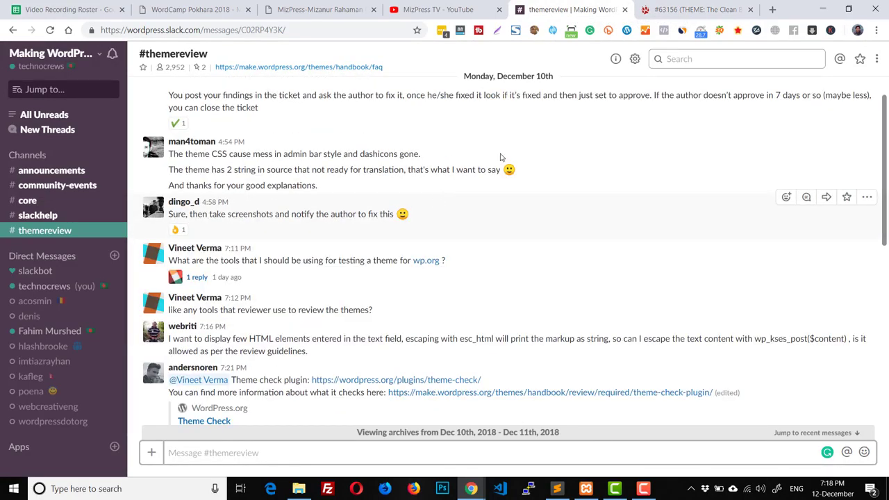
{"action": "left_click", "coordinate": [684, 10]}
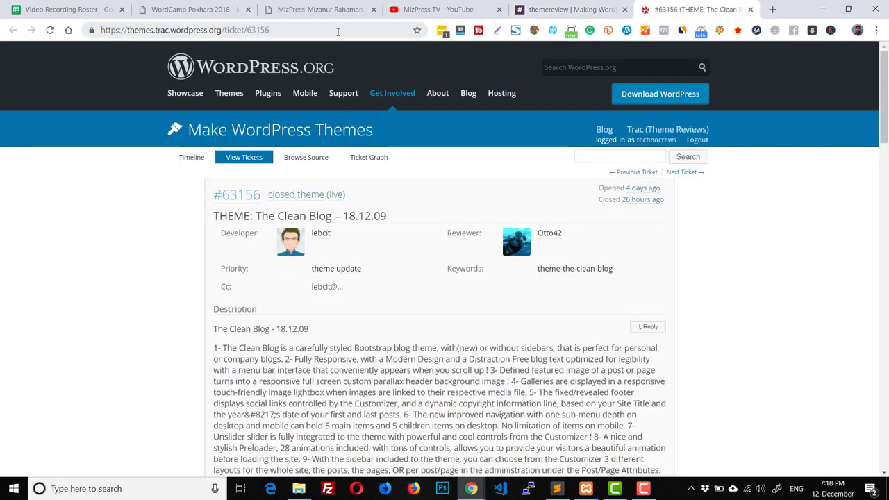
Step: Change the ticket number in the address to open Trac ticket #60490 for Neptune Real Estate
{"action": "double_click", "coordinate": [331, 30]}
{"action": "type", "text": "60"}
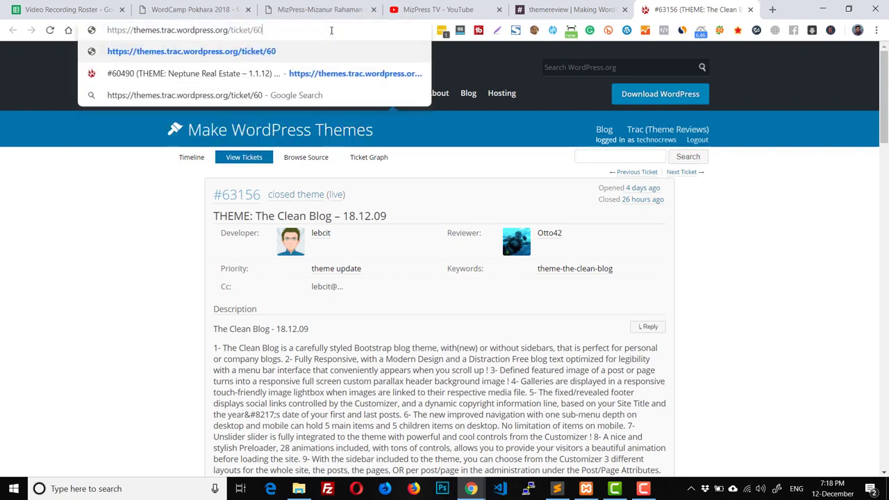
{"action": "key", "text": "Down"}
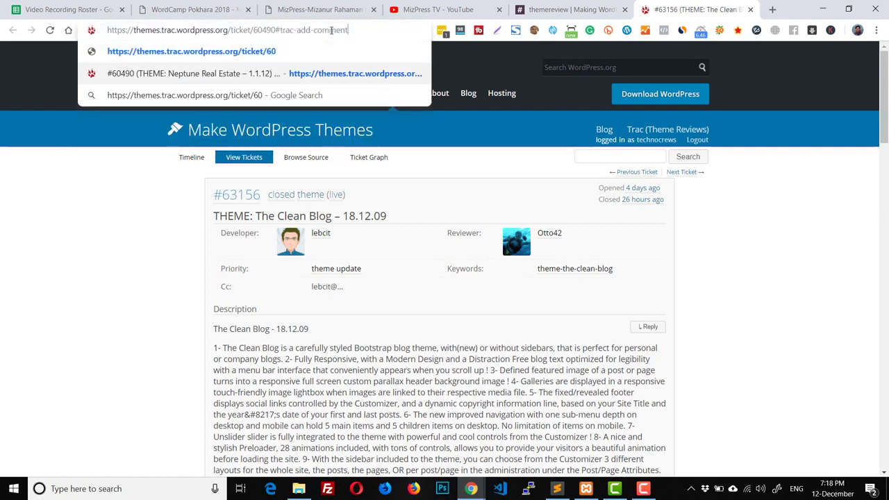
{"action": "key", "text": "Return"}
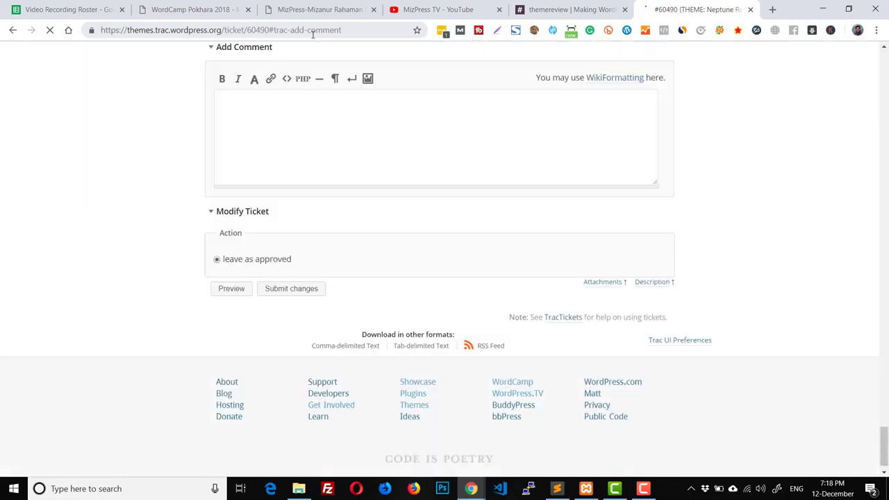
{"action": "scroll", "coordinate": [460, 132], "scroll_direction": "up", "scroll_amount": 4}
{"action": "scroll", "coordinate": [527, 156], "scroll_direction": "up", "scroll_amount": 3}
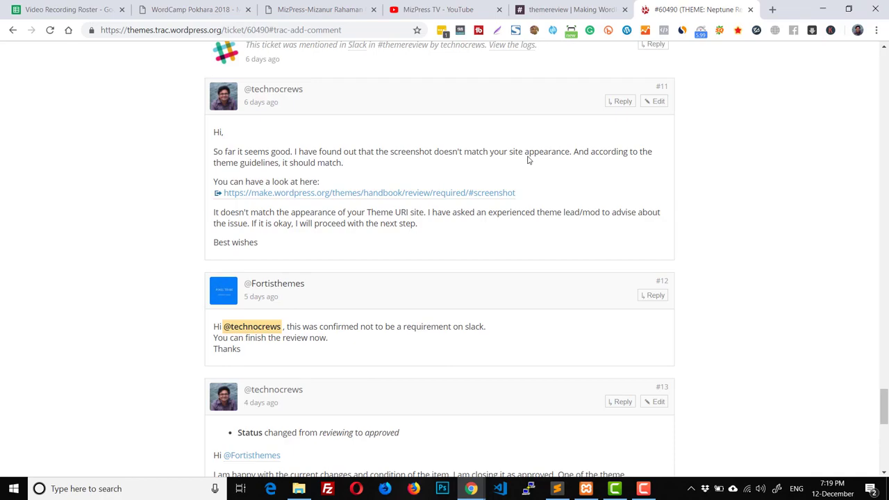
{"action": "scroll", "coordinate": [528, 159], "scroll_direction": "up", "scroll_amount": 12}
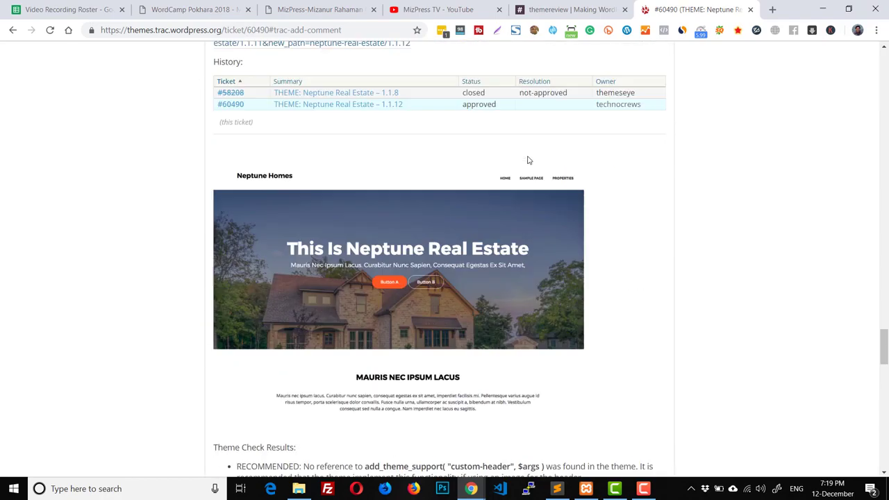
{"action": "scroll", "coordinate": [528, 160], "scroll_direction": "up", "scroll_amount": 4}
{"action": "scroll", "coordinate": [528, 161], "scroll_direction": "down", "scroll_amount": 10}
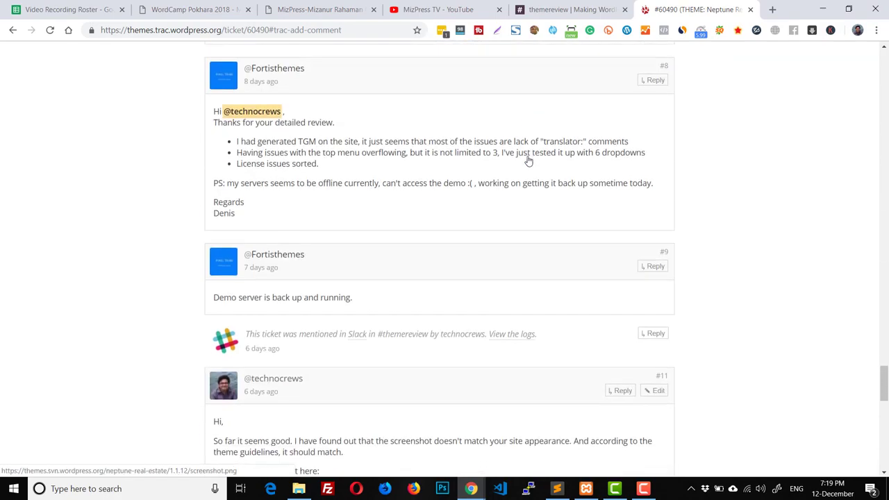
{"action": "scroll", "coordinate": [528, 160], "scroll_direction": "up", "scroll_amount": 10}
{"action": "scroll", "coordinate": [527, 160], "scroll_direction": "down", "scroll_amount": 2}
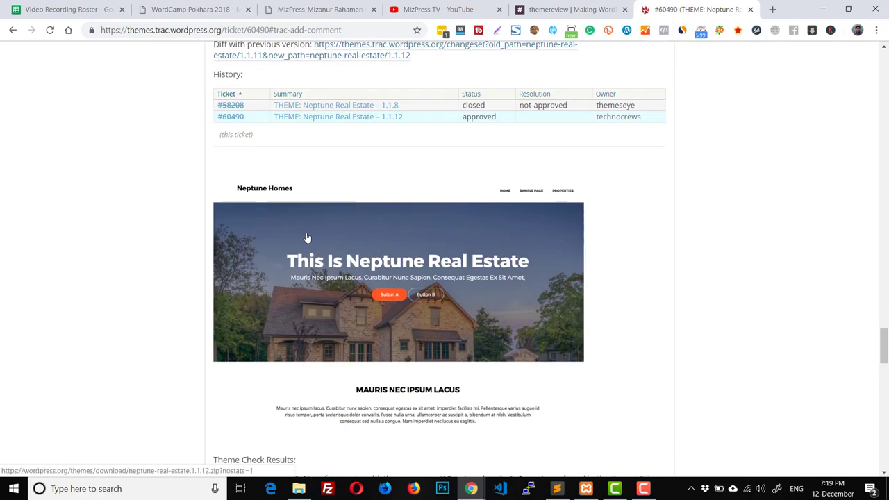
Step: Download the Neptune Real Estate 1.1.9 theme ZIP from ticket #60490
{"action": "left_click", "coordinate": [331, 119]}
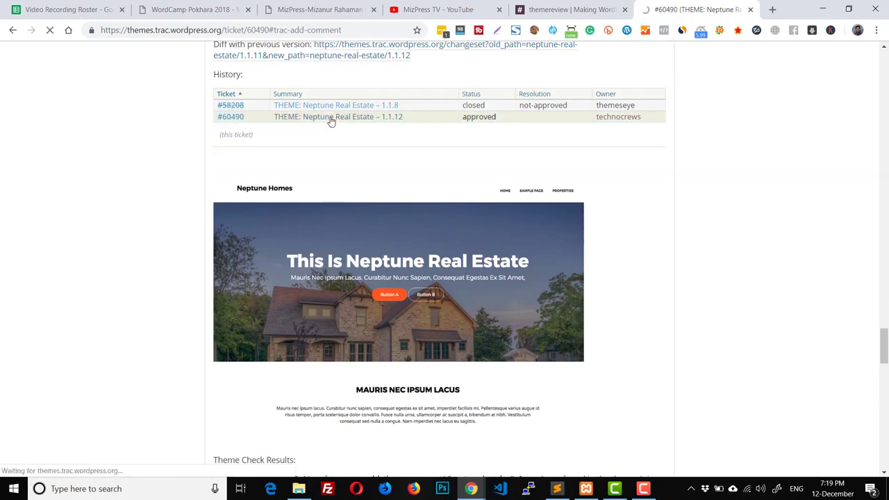
{"action": "scroll", "coordinate": [331, 121], "scroll_direction": "down", "scroll_amount": 5}
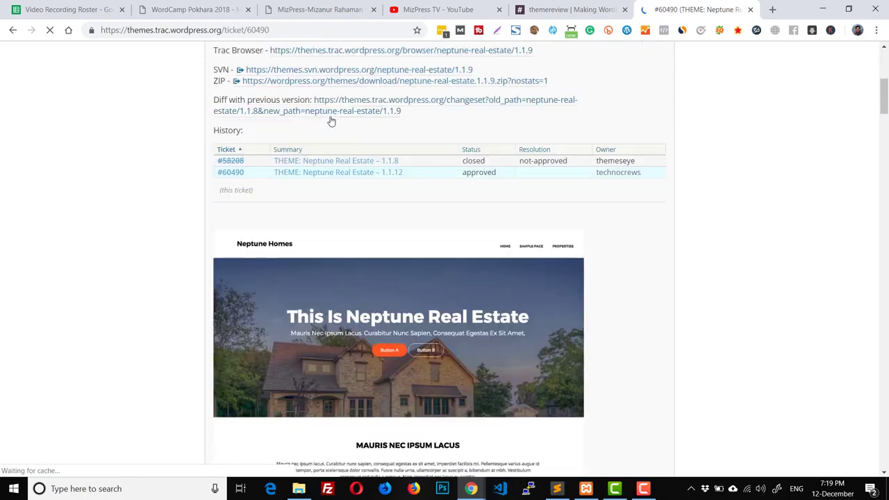
{"action": "scroll", "coordinate": [287, 171], "scroll_direction": "up", "scroll_amount": 1}
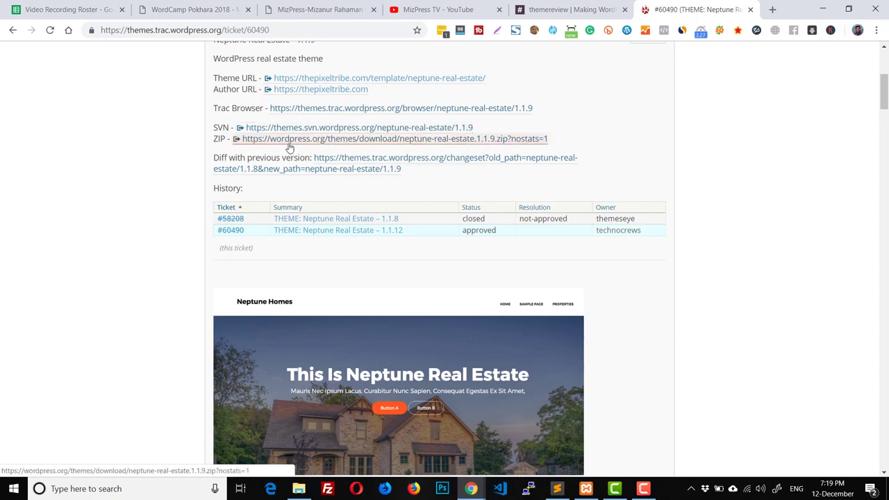
{"action": "left_click", "coordinate": [289, 142]}
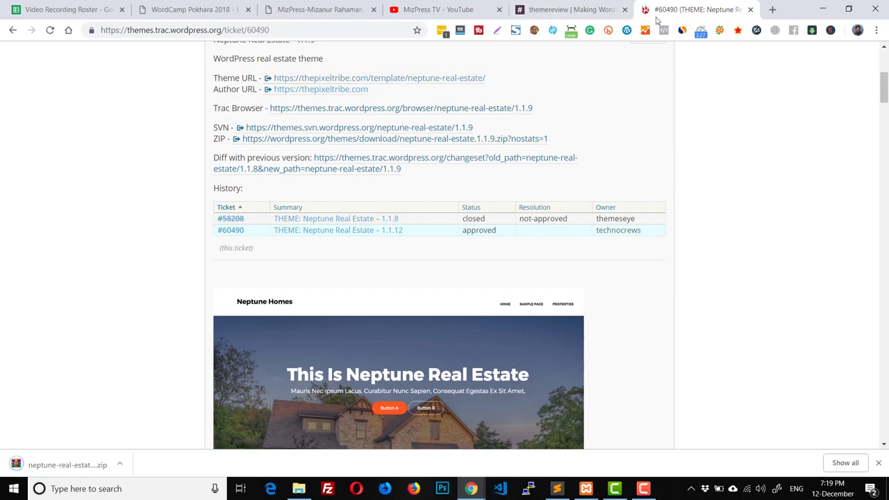
Step: Load the local site's admin at localhost/mizwpreview/wp-admin
{"action": "left_click", "coordinate": [346, 30]}
{"action": "type", "text": "lo"}
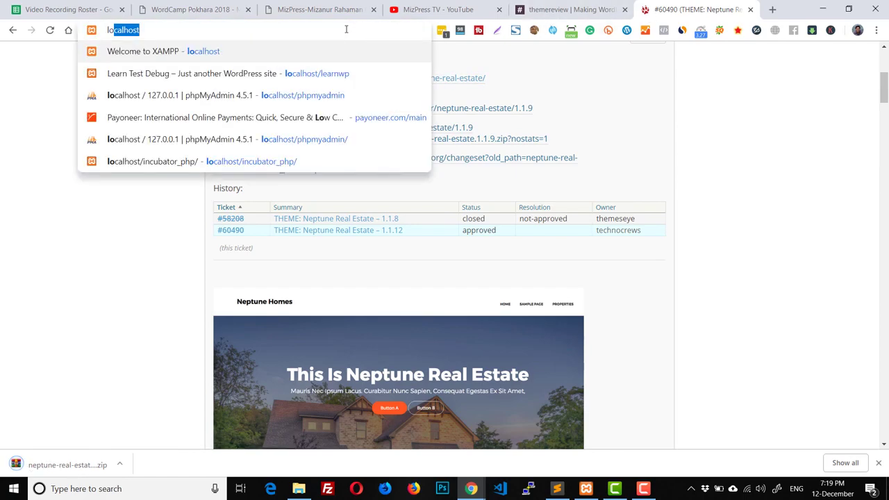
{"action": "type", "text": "cal"}
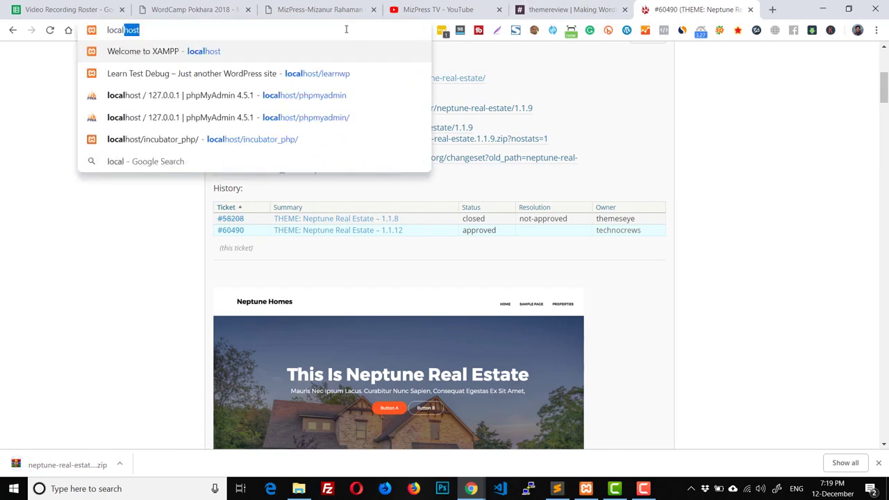
{"action": "type", "text": "host/mi"}
{"action": "key", "text": "Right"}
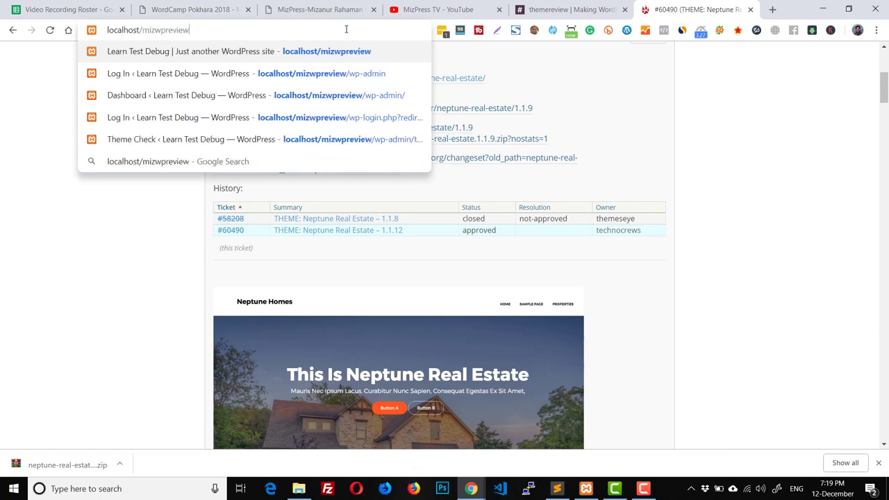
{"action": "type", "text": "/w"}
{"action": "key", "text": "Return"}
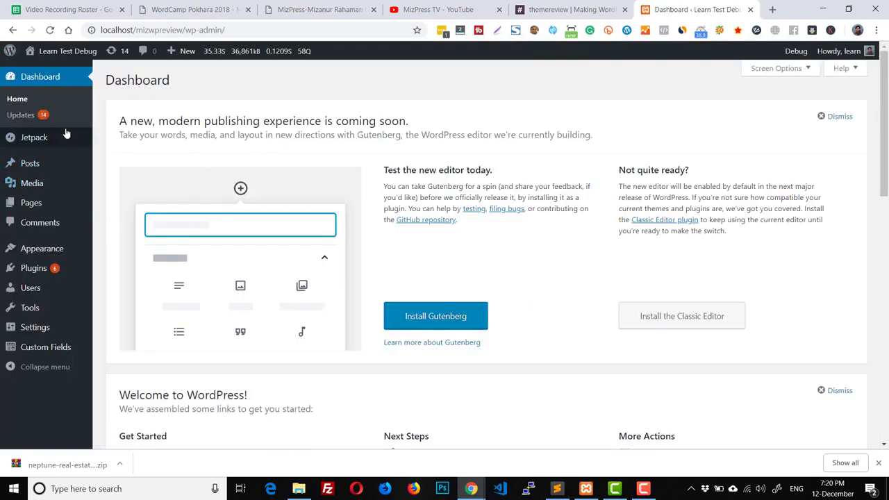
Step: Go from Appearance > Themes to the Add New themes page
{"action": "mouse_move", "coordinate": [51, 253]}
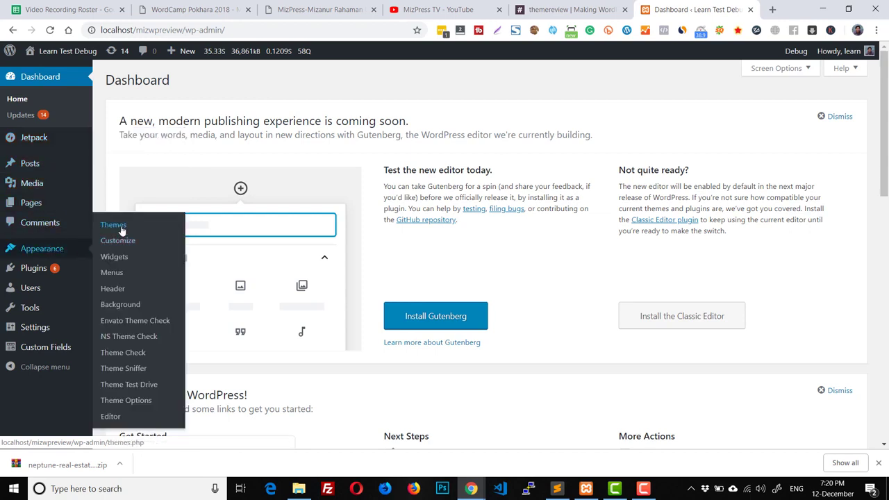
{"action": "left_click", "coordinate": [120, 226]}
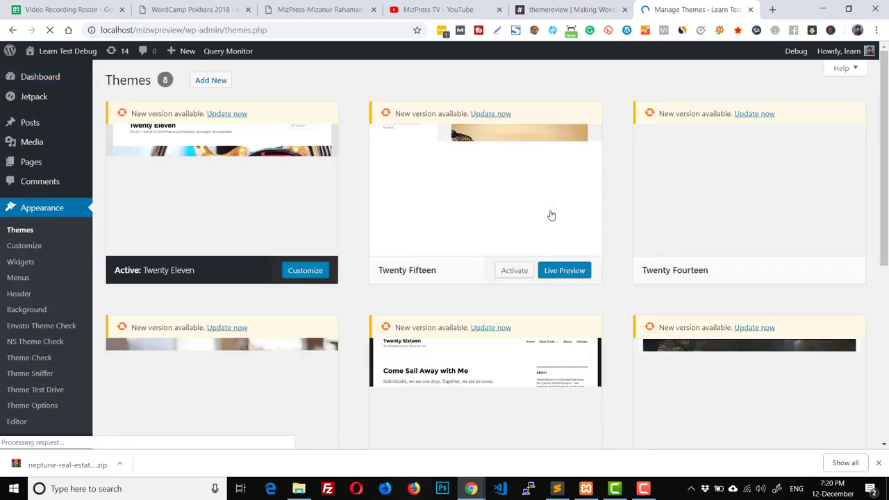
{"action": "left_click", "coordinate": [219, 82]}
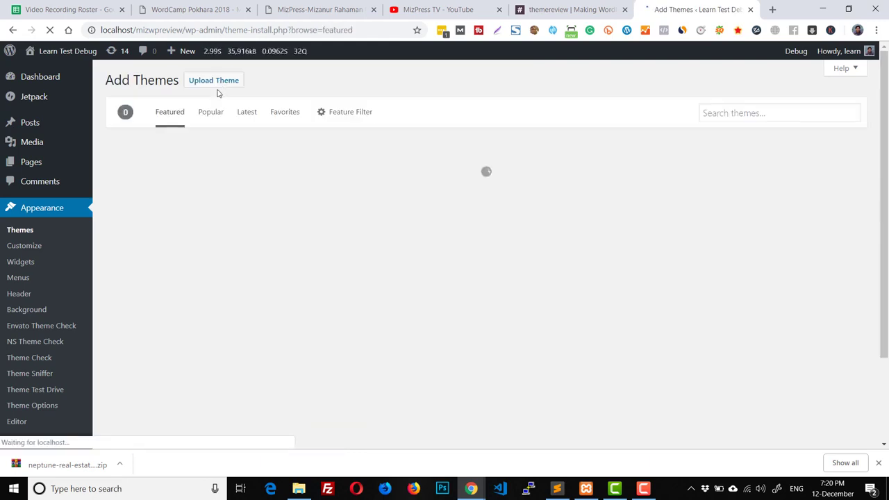
Step: Upload the neptune-real-estate ZIP from Downloads, install it, and activate the theme
{"action": "left_click", "coordinate": [221, 80]}
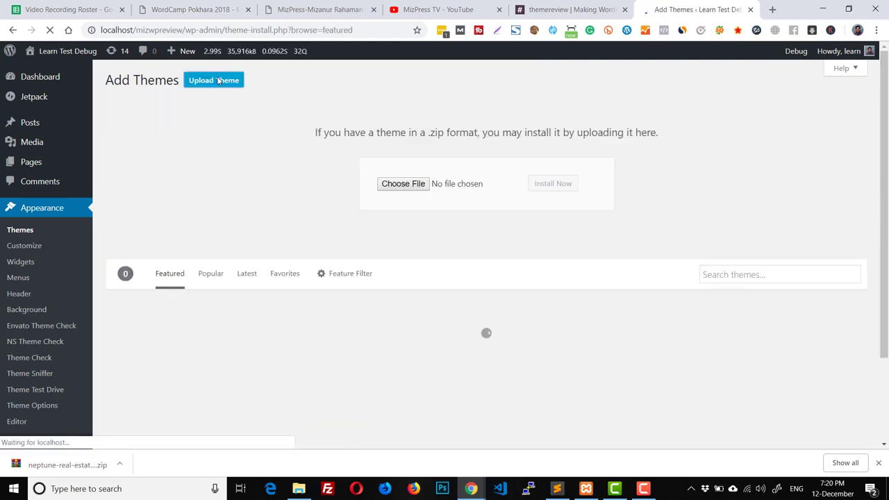
{"action": "left_click", "coordinate": [414, 185]}
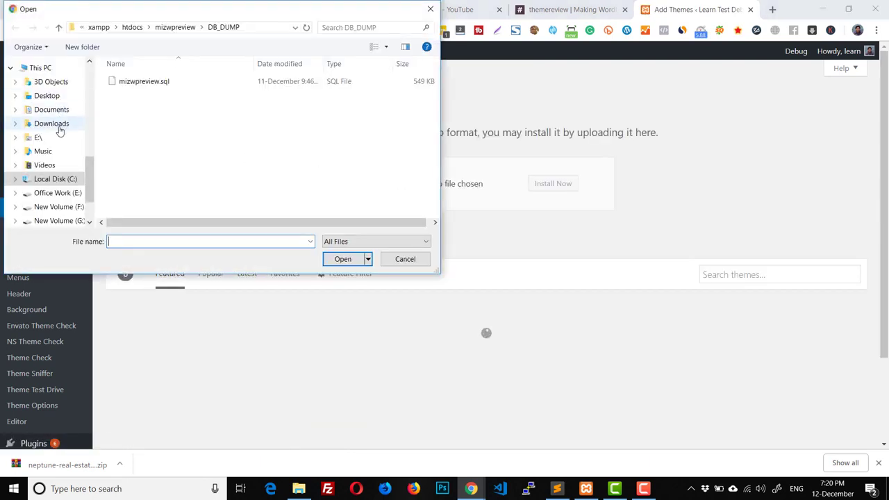
{"action": "left_click", "coordinate": [51, 124]}
{"action": "double_click", "coordinate": [135, 94]}
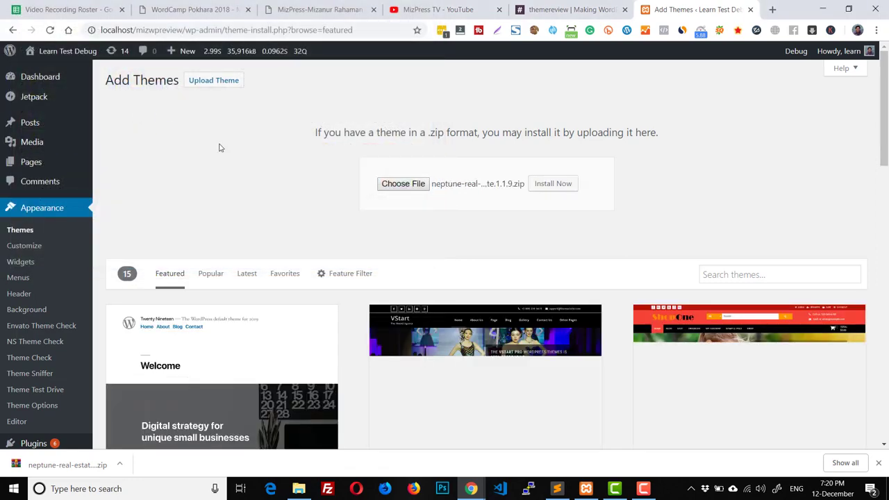
{"action": "left_click", "coordinate": [559, 184]}
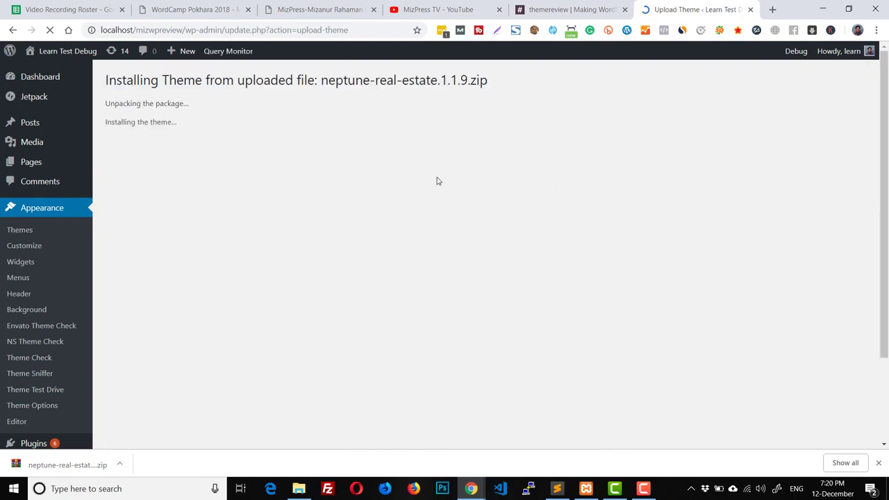
{"action": "left_click", "coordinate": [164, 165]}
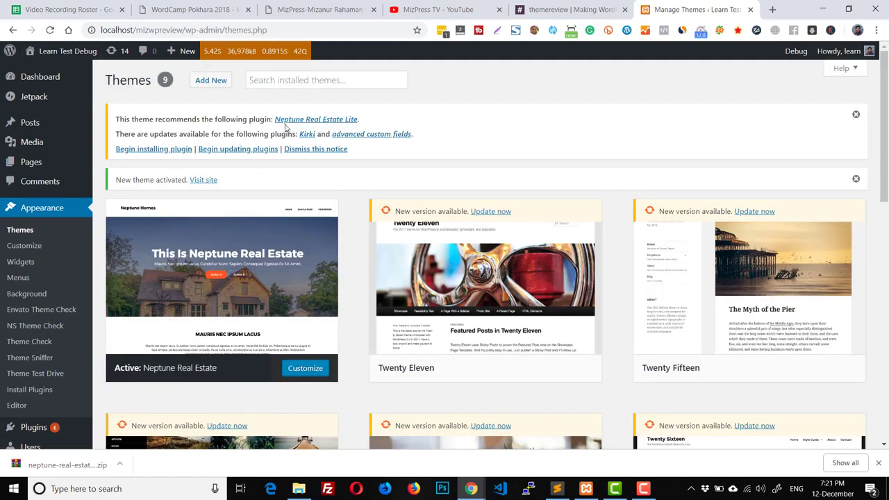
Step: View the site's front page, then switch to Theme Sniffer opened in a second tab
{"action": "left_click", "coordinate": [60, 55]}
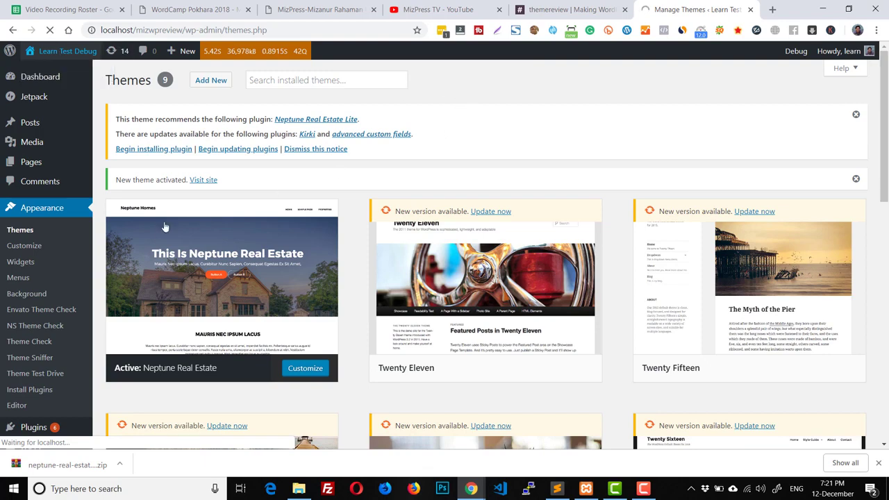
{"action": "middle_click", "coordinate": [38, 361]}
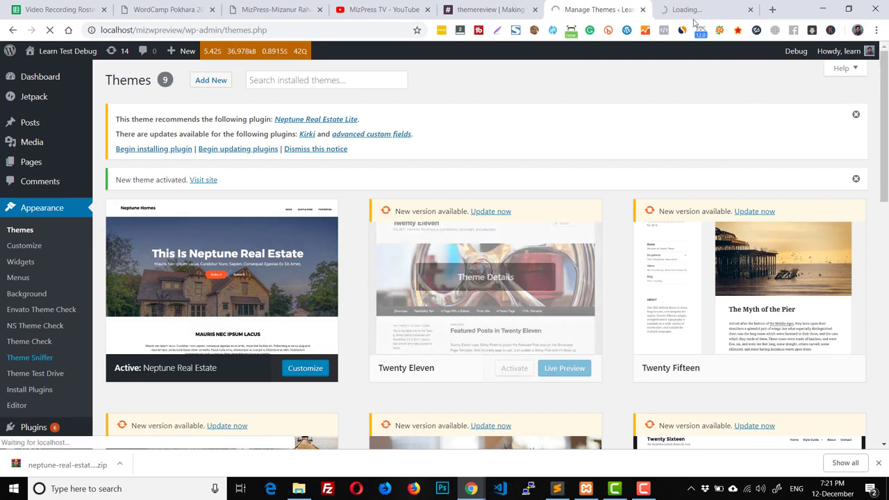
{"action": "left_click", "coordinate": [693, 9]}
{"action": "left_click", "coordinate": [591, 11]}
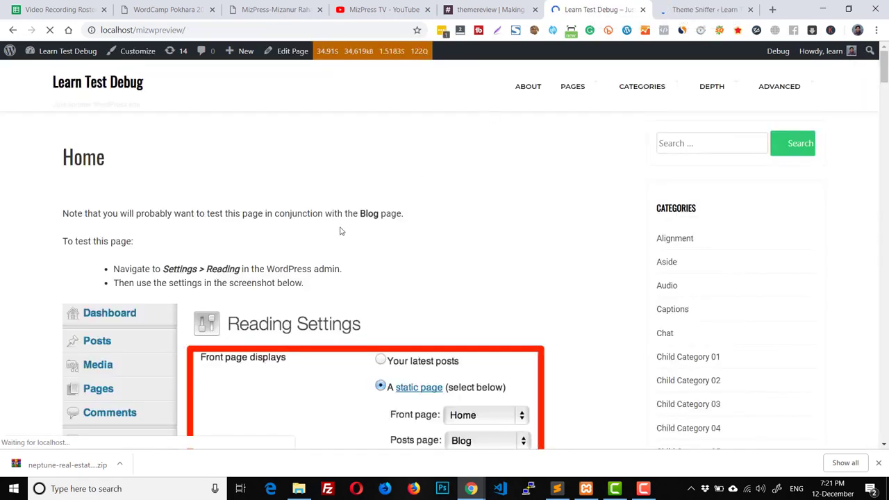
{"action": "scroll", "coordinate": [580, 269], "scroll_direction": "down", "scroll_amount": 5}
{"action": "scroll", "coordinate": [579, 269], "scroll_direction": "up", "scroll_amount": 7}
{"action": "scroll", "coordinate": [565, 269], "scroll_direction": "down", "scroll_amount": 4}
{"action": "scroll", "coordinate": [565, 269], "scroll_direction": "down", "scroll_amount": 10}
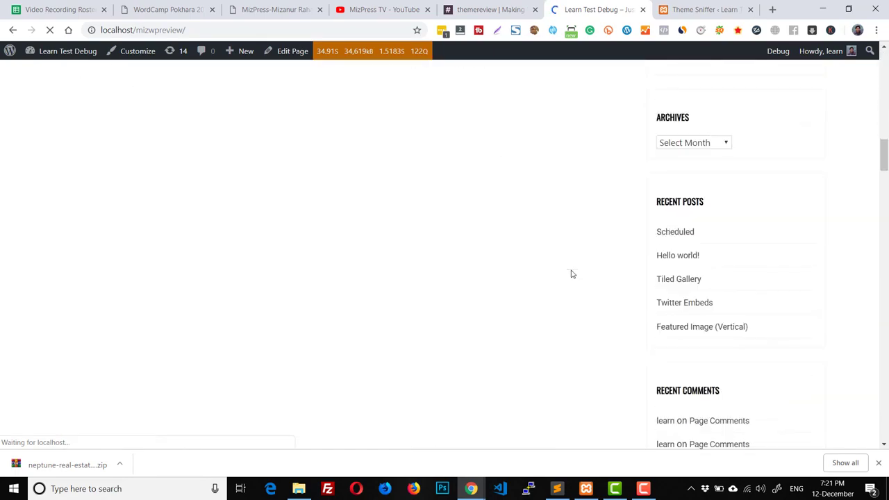
{"action": "scroll", "coordinate": [570, 274], "scroll_direction": "up", "scroll_amount": 15}
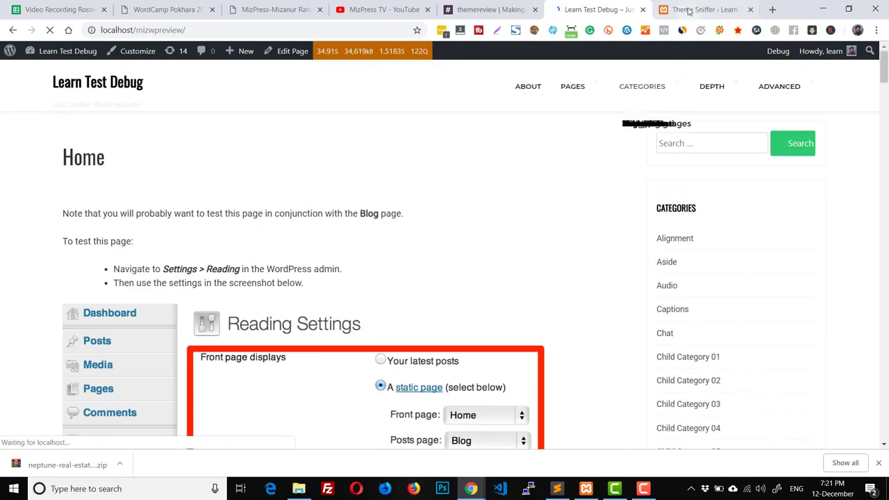
{"action": "left_click", "coordinate": [688, 10]}
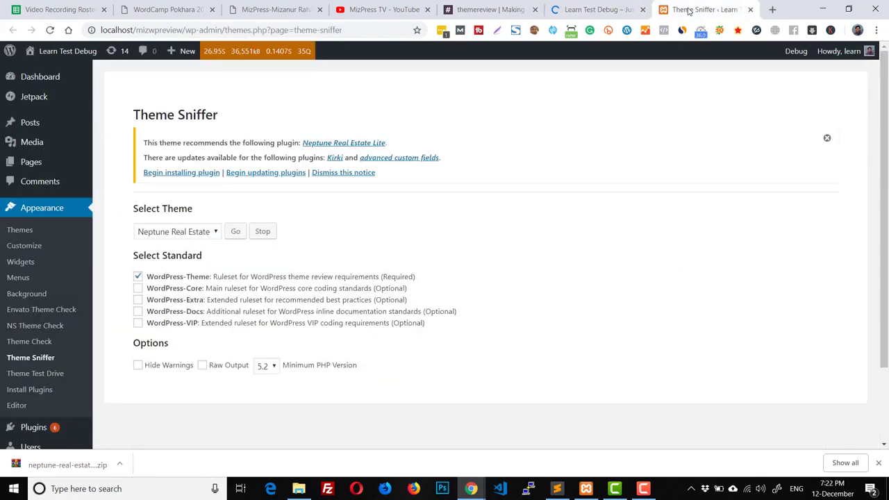
Step: Start Theme Sniffer's scan of Neptune Real Estate against WordPress-Theme, then bring up File Explorer
{"action": "left_click", "coordinate": [236, 232]}
{"action": "scroll", "coordinate": [424, 289], "scroll_direction": "down", "scroll_amount": 2}
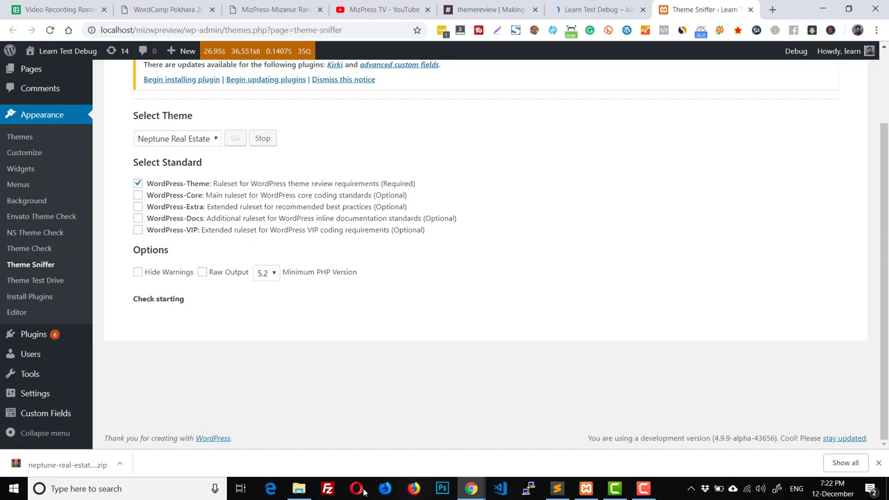
{"action": "left_click", "coordinate": [298, 488]}
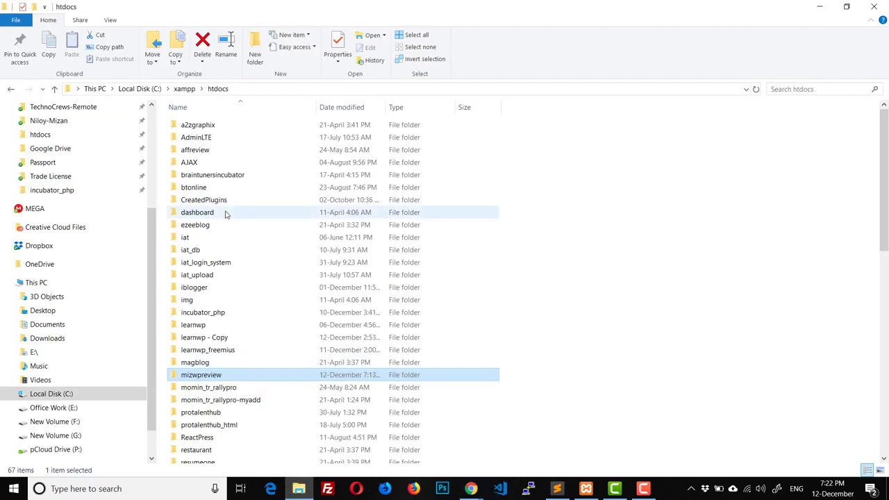
Step: Browse mizwpreview > wp-content > themes > neptune-real-estate in Explorer, then return to the scan
{"action": "double_click", "coordinate": [223, 379]}
{"action": "left_click", "coordinate": [206, 177]}
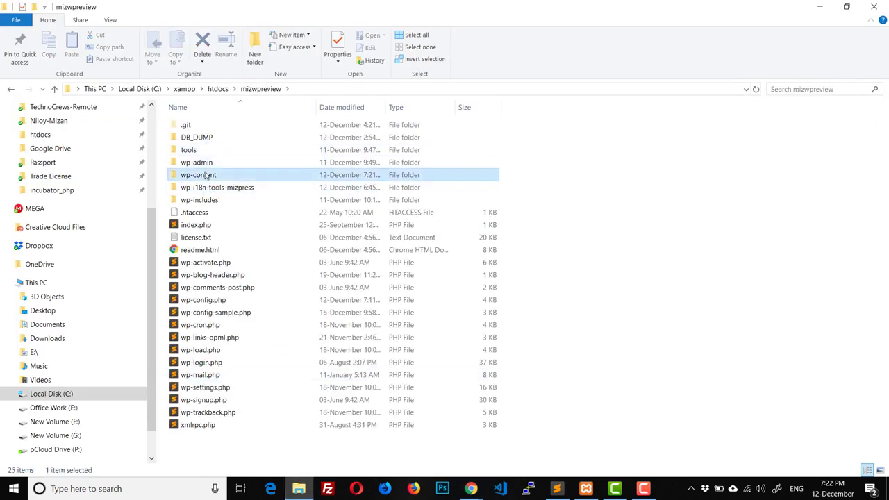
{"action": "double_click", "coordinate": [206, 176]}
{"action": "double_click", "coordinate": [200, 149]}
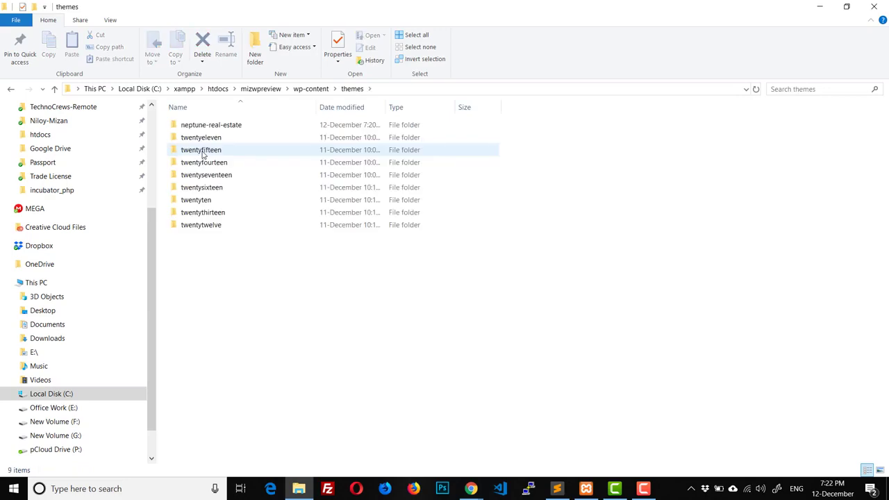
{"action": "double_click", "coordinate": [209, 126]}
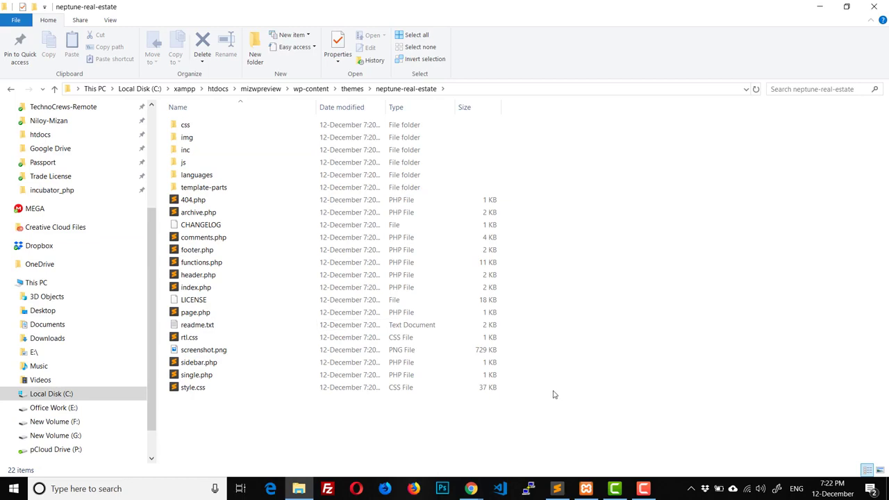
{"action": "mouse_move", "coordinate": [471, 488]}
{"action": "left_click", "coordinate": [389, 424]}
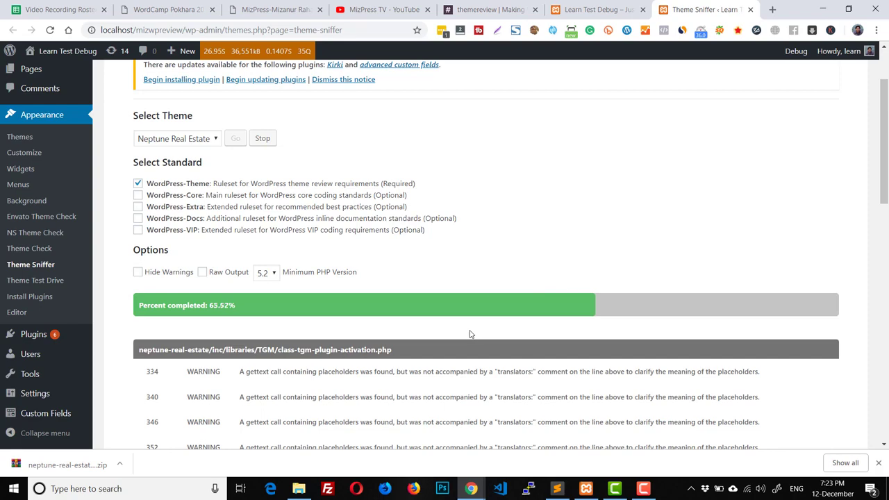
Step: Switch from the Theme Sniffer scan to the MizPress TV YouTube page, then the MizPress blog homepage
{"action": "left_click", "coordinate": [410, 5]}
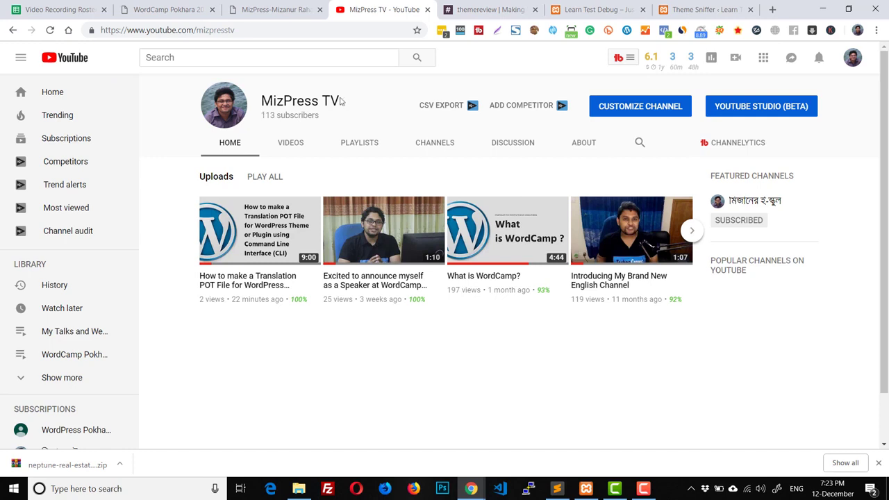
{"action": "left_click", "coordinate": [291, 8]}
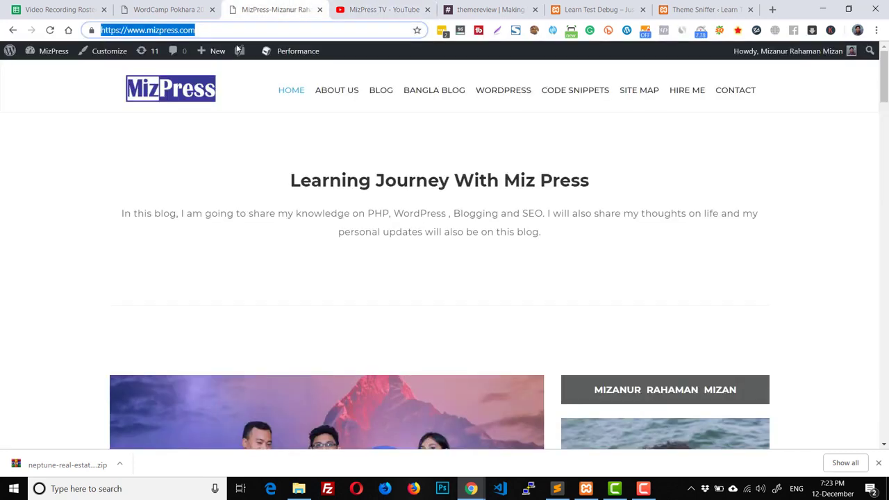